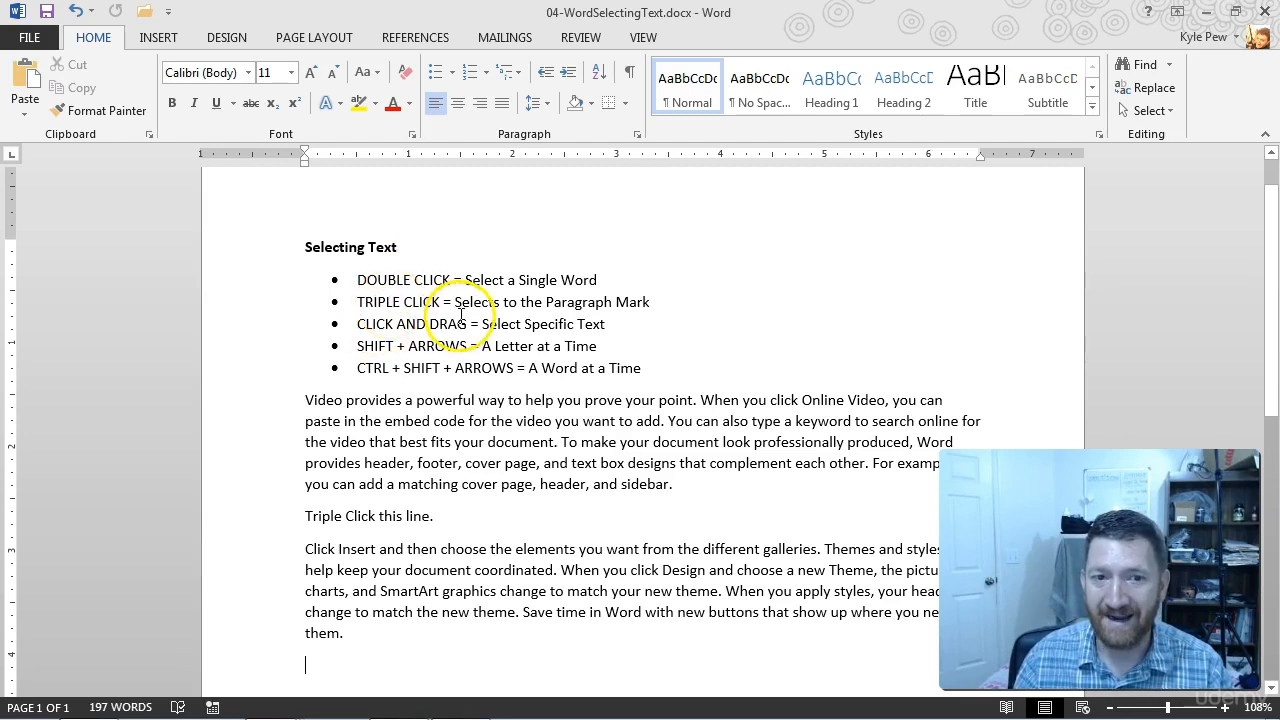
# Step: Select the words 'powerful' and 'want' by double-clicking, clearing each selection afterwards
pyautogui.click(405, 345)
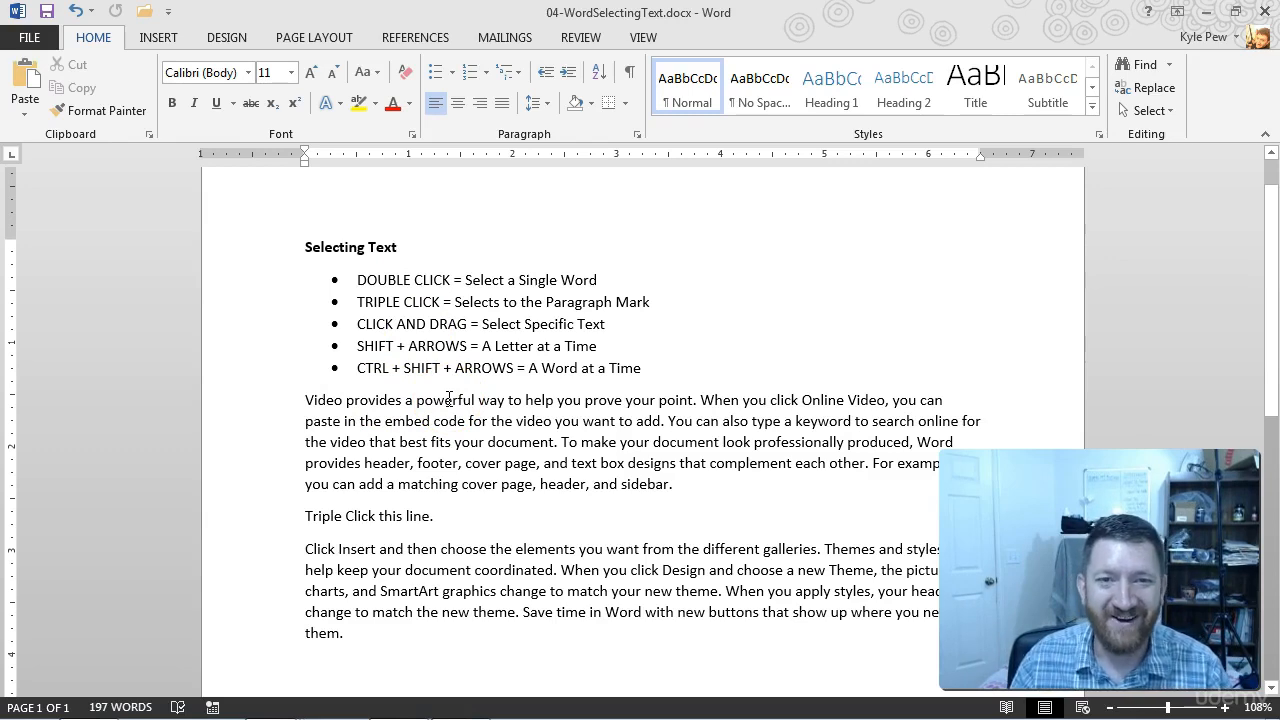
pyautogui.doubleClick(449, 400)
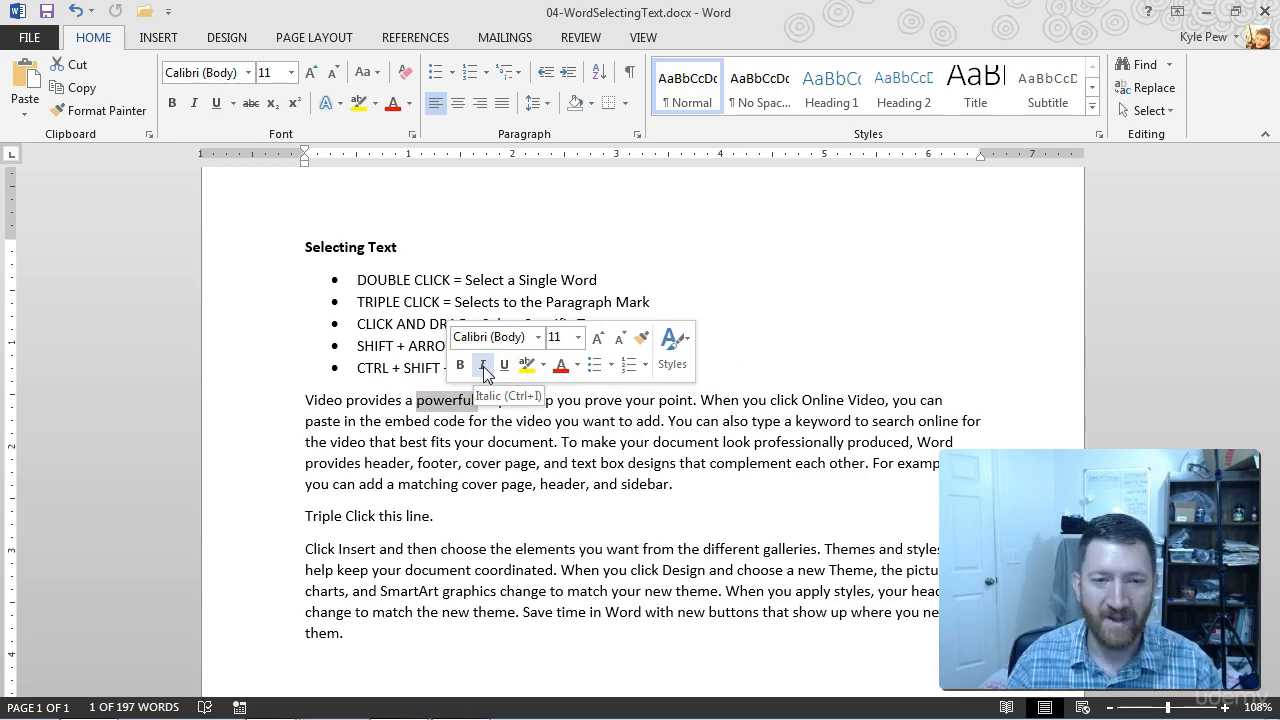
pyautogui.click(478, 424)
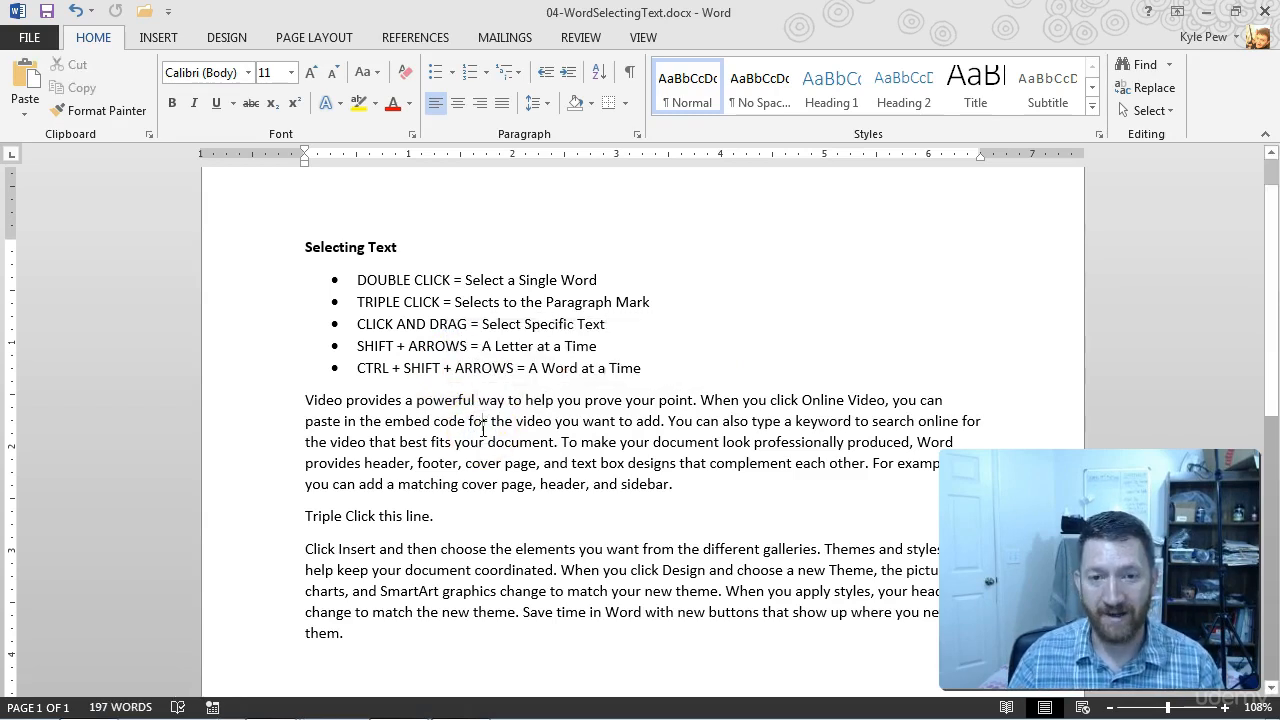
pyautogui.doubleClick(601, 421)
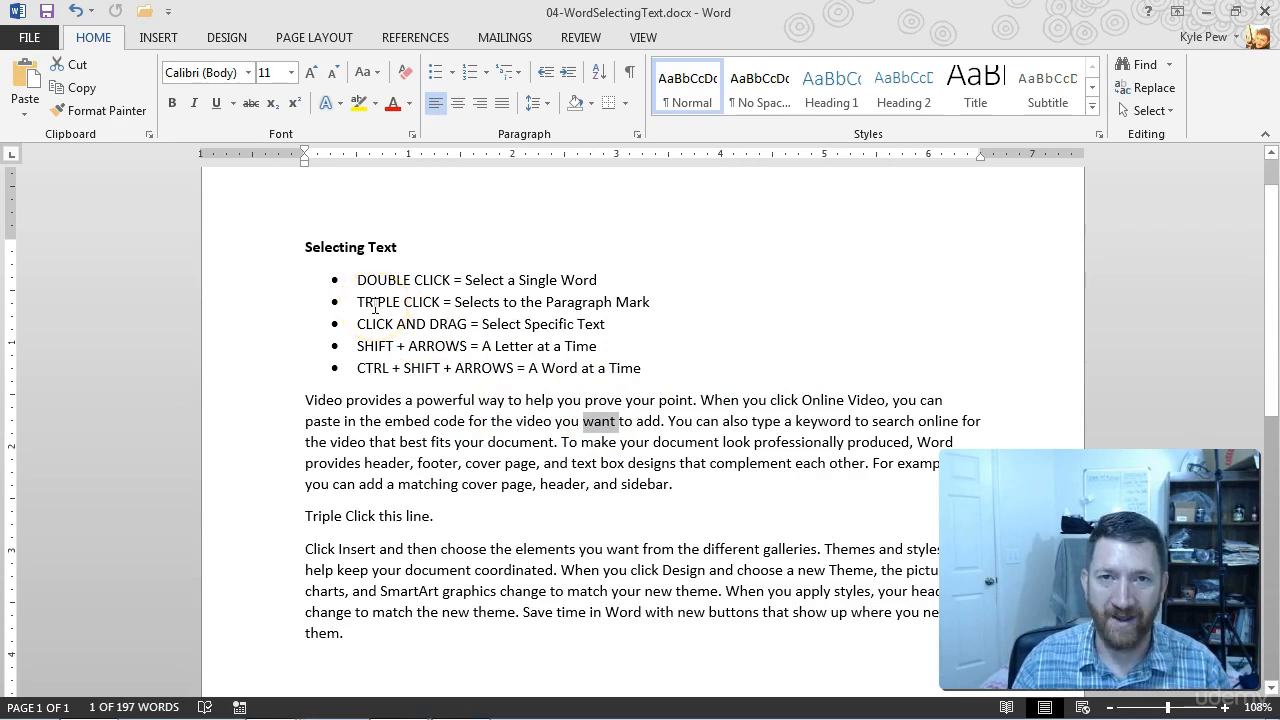
pyautogui.click(459, 447)
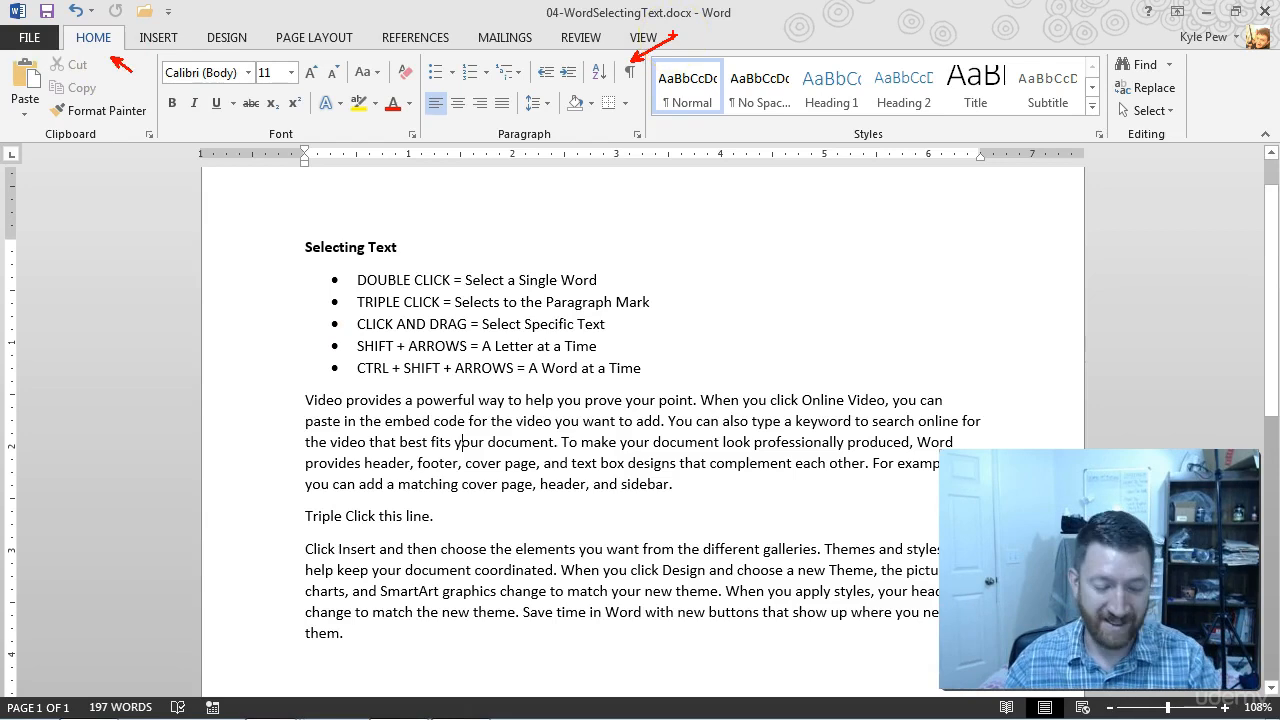
# Step: Show paragraph marks, then select the whole Video paragraph and the 'Triple Click this line.' paragraph
pyautogui.click(632, 78)
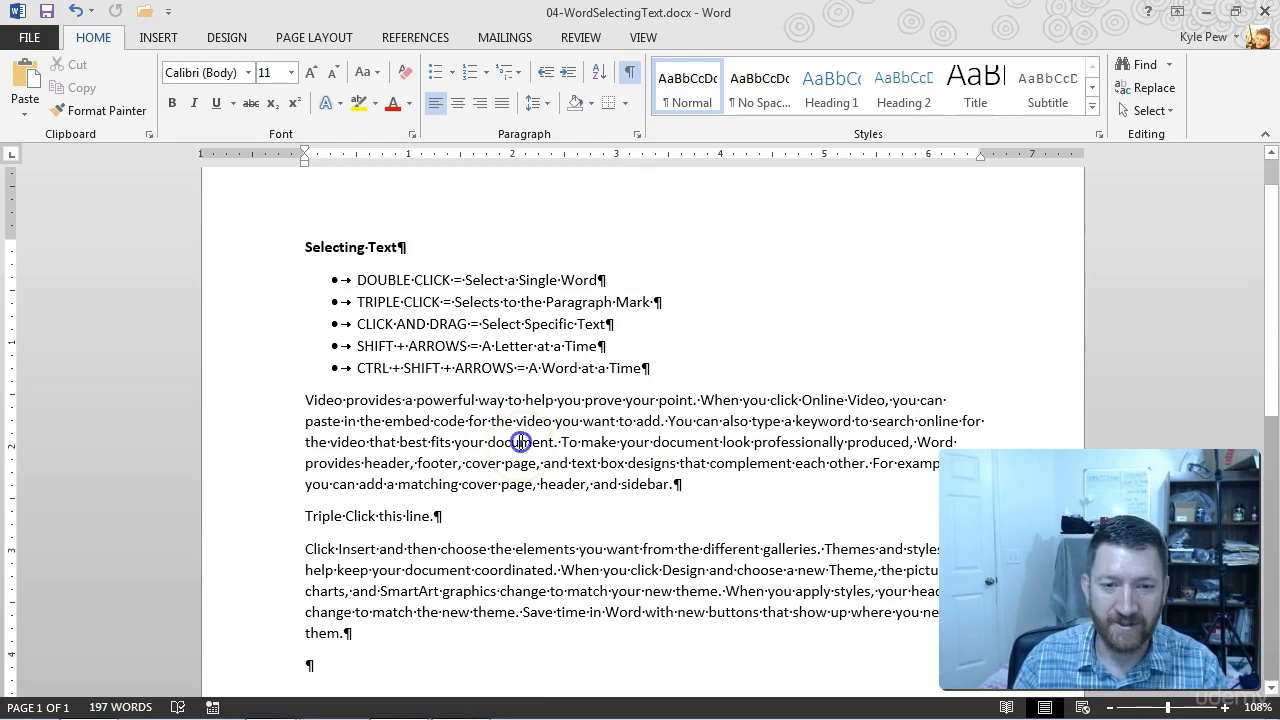
pyautogui.tripleClick(521, 447)
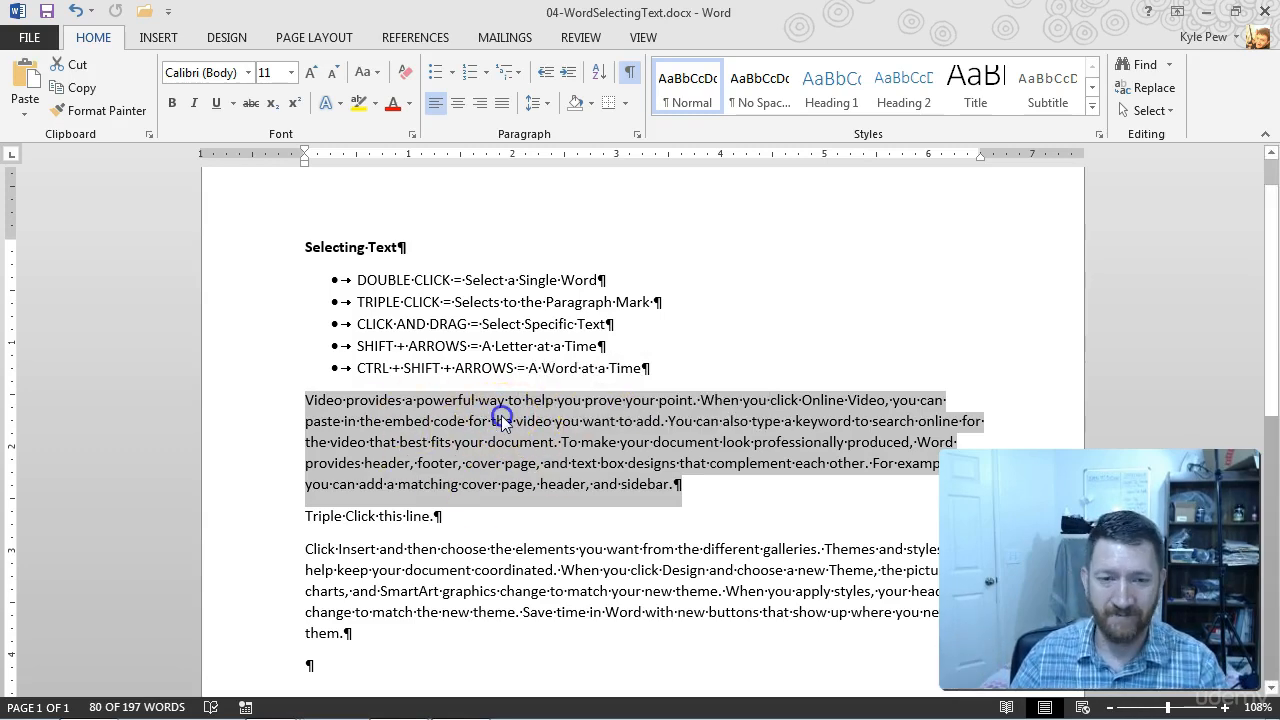
pyautogui.click(500, 420)
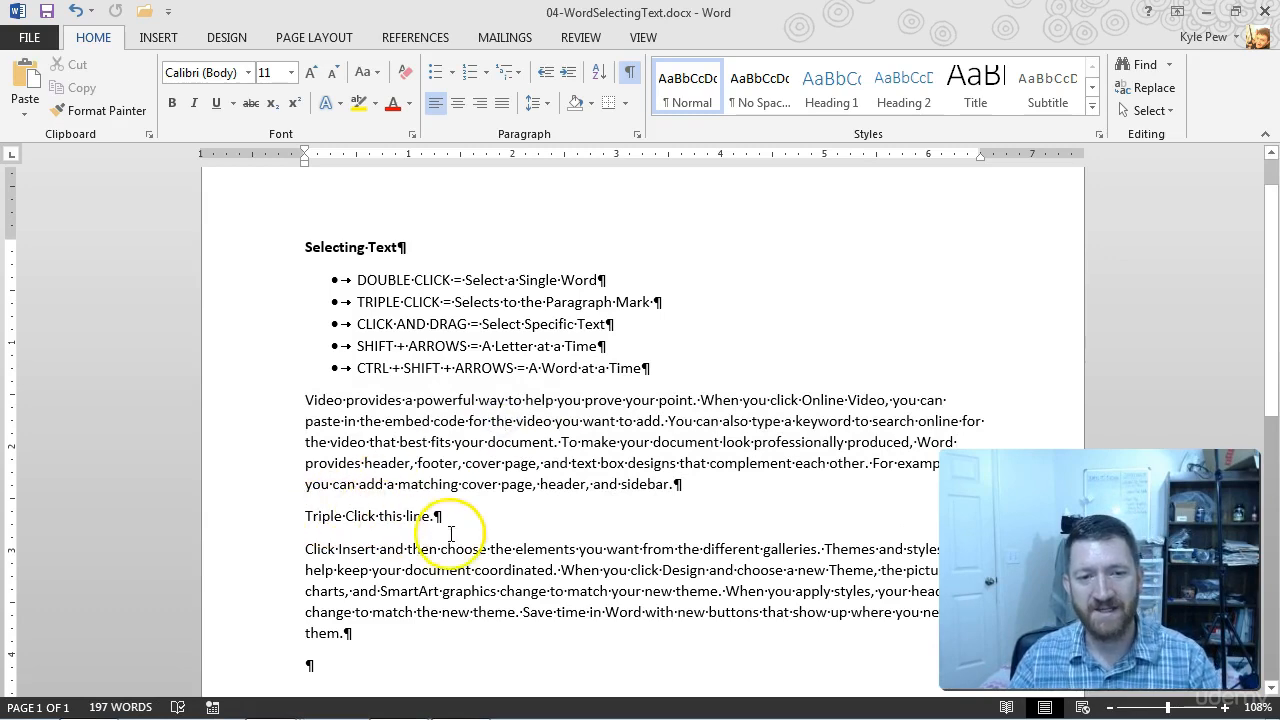
pyautogui.tripleClick(366, 516)
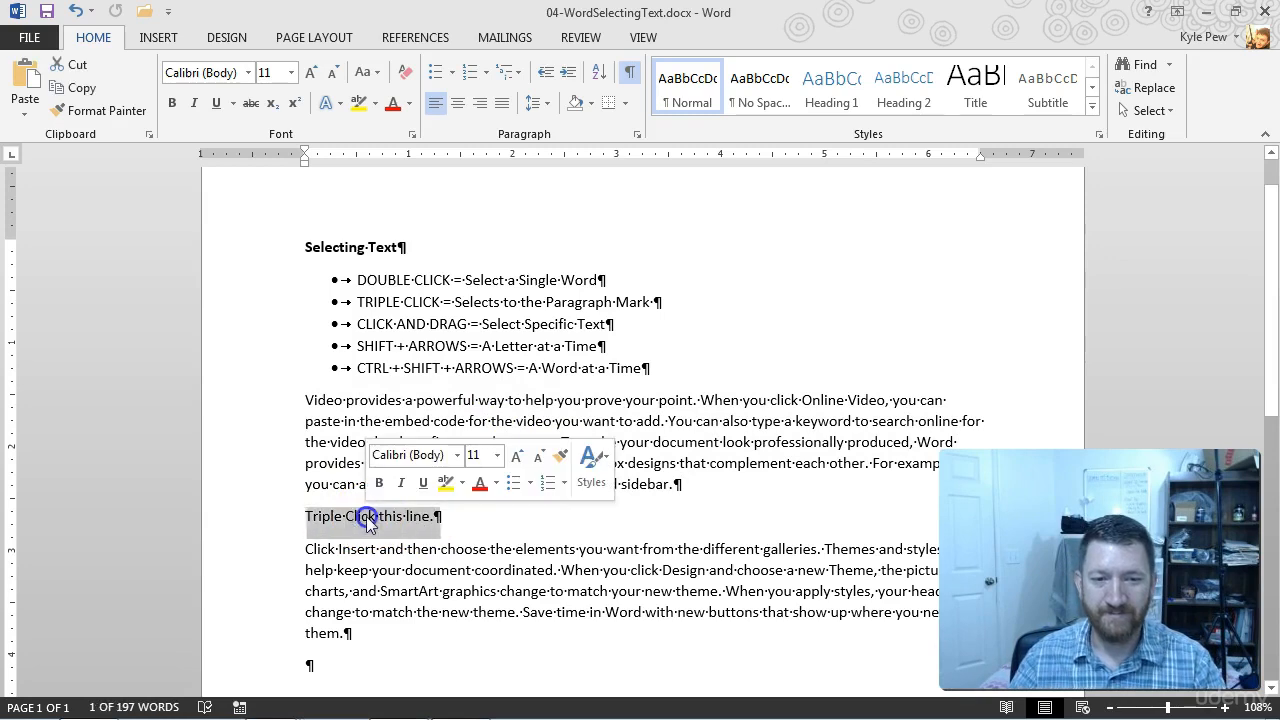
pyautogui.scroll(1, 366, 516)
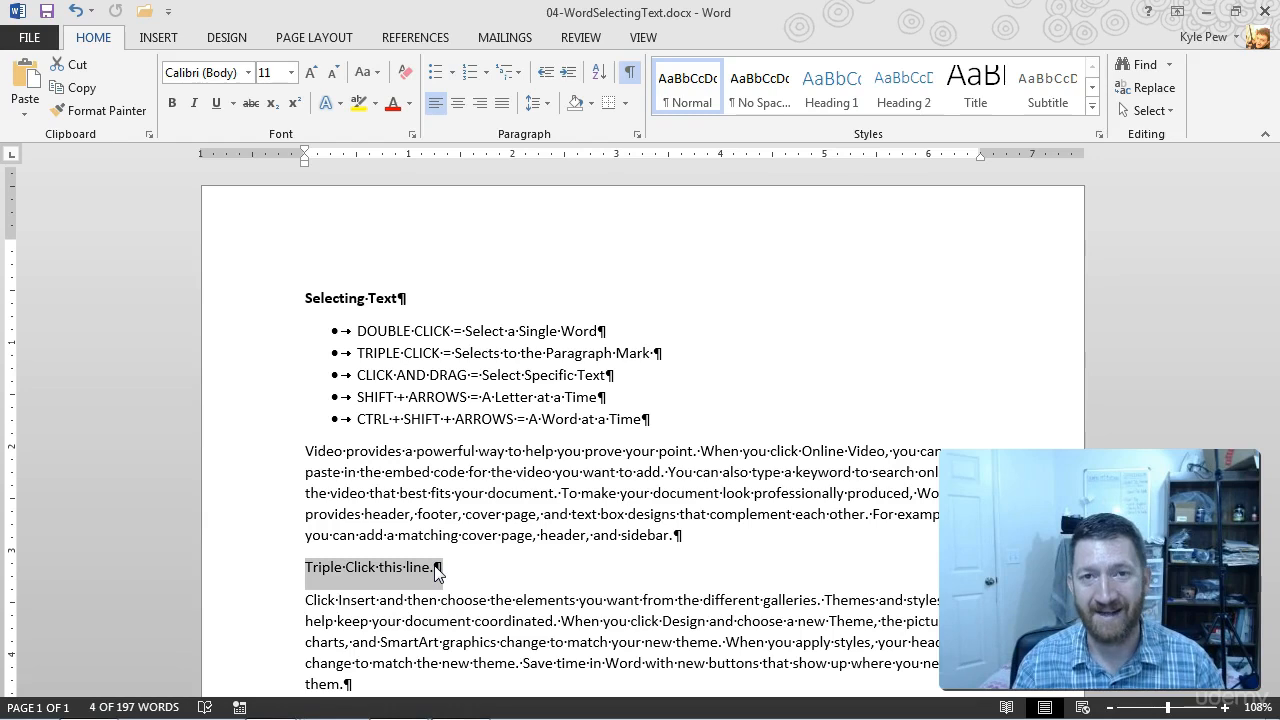
pyautogui.click(497, 495)
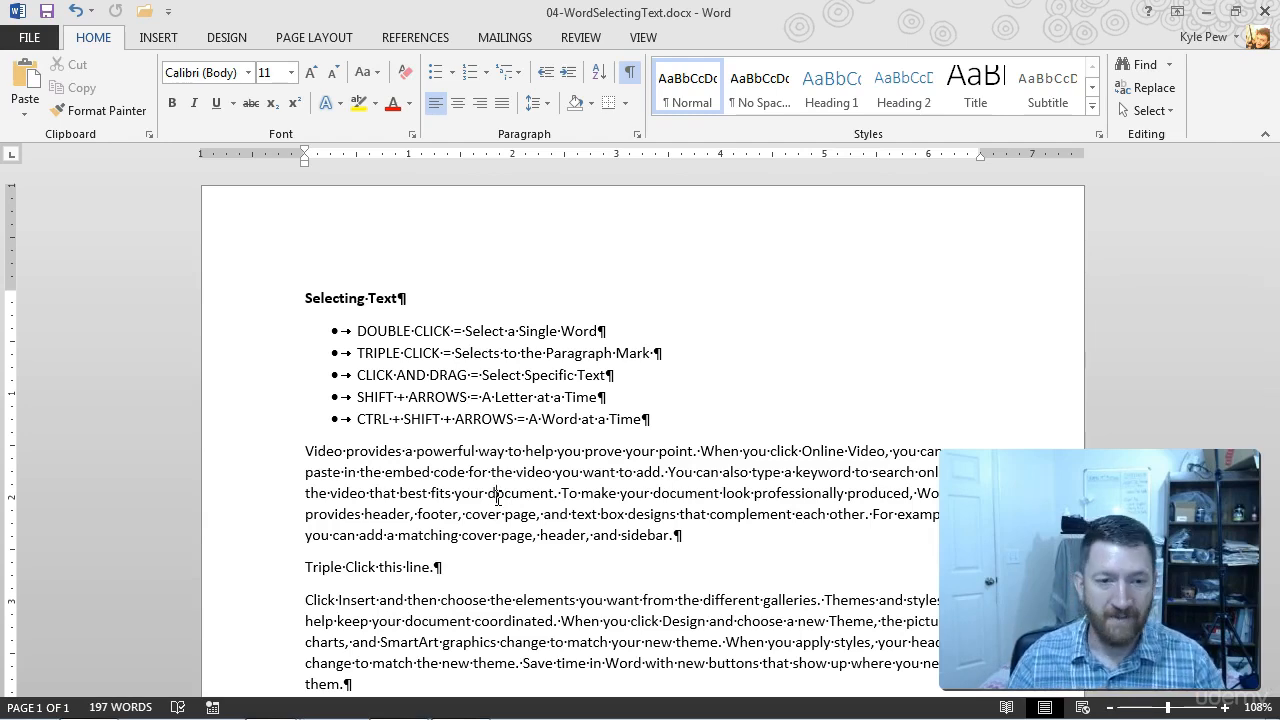
pyautogui.click(305, 451)
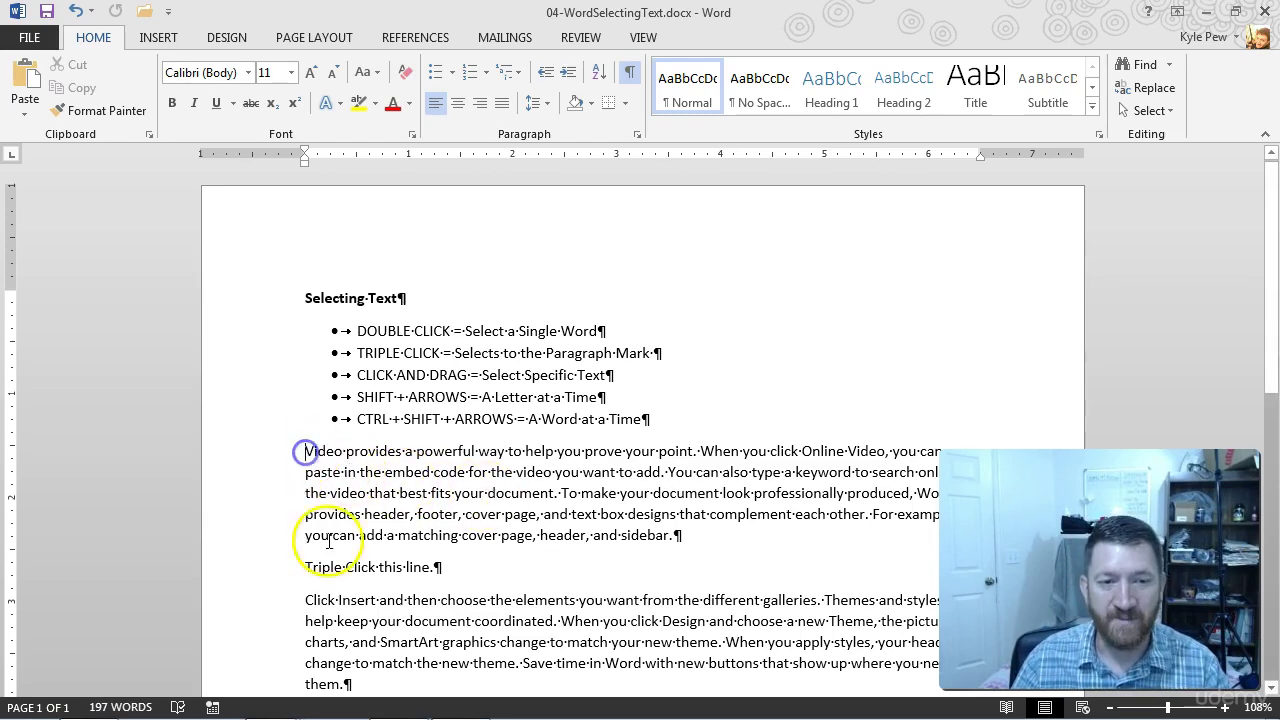
pyautogui.click(304, 451)
pyautogui.moveTo(304, 451); pyautogui.dragTo(695, 455)
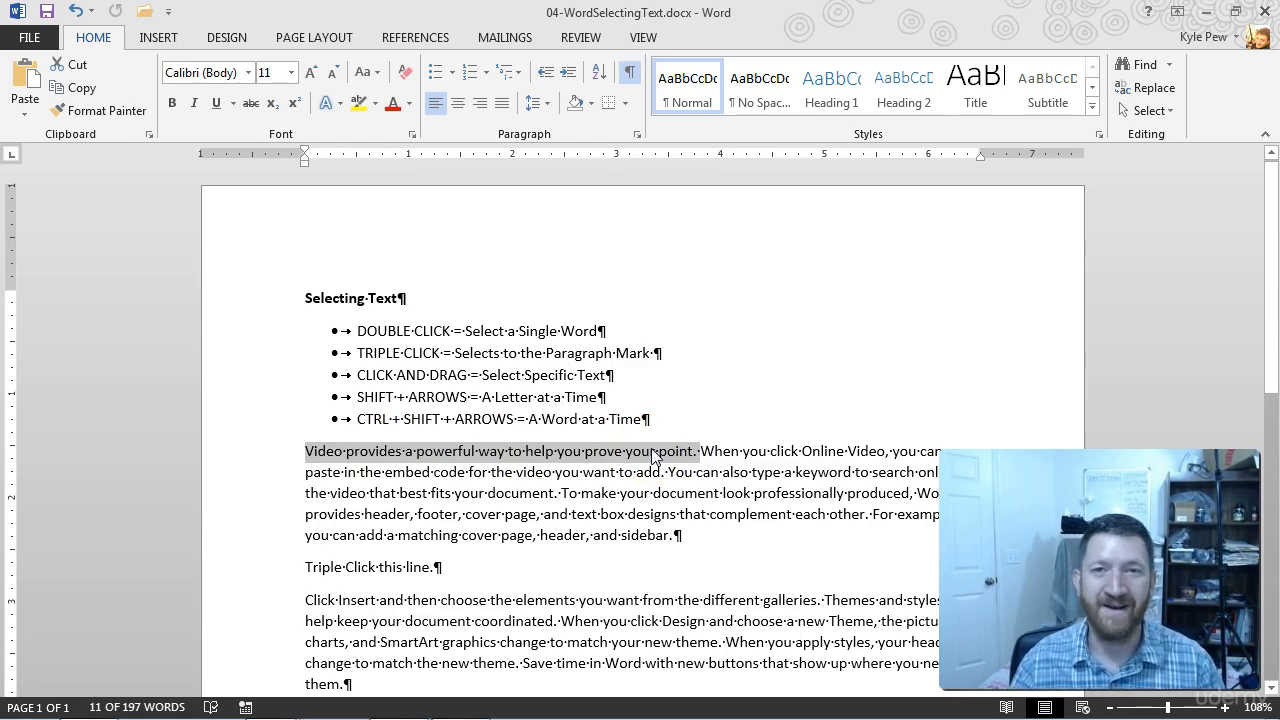
pyautogui.click(562, 493)
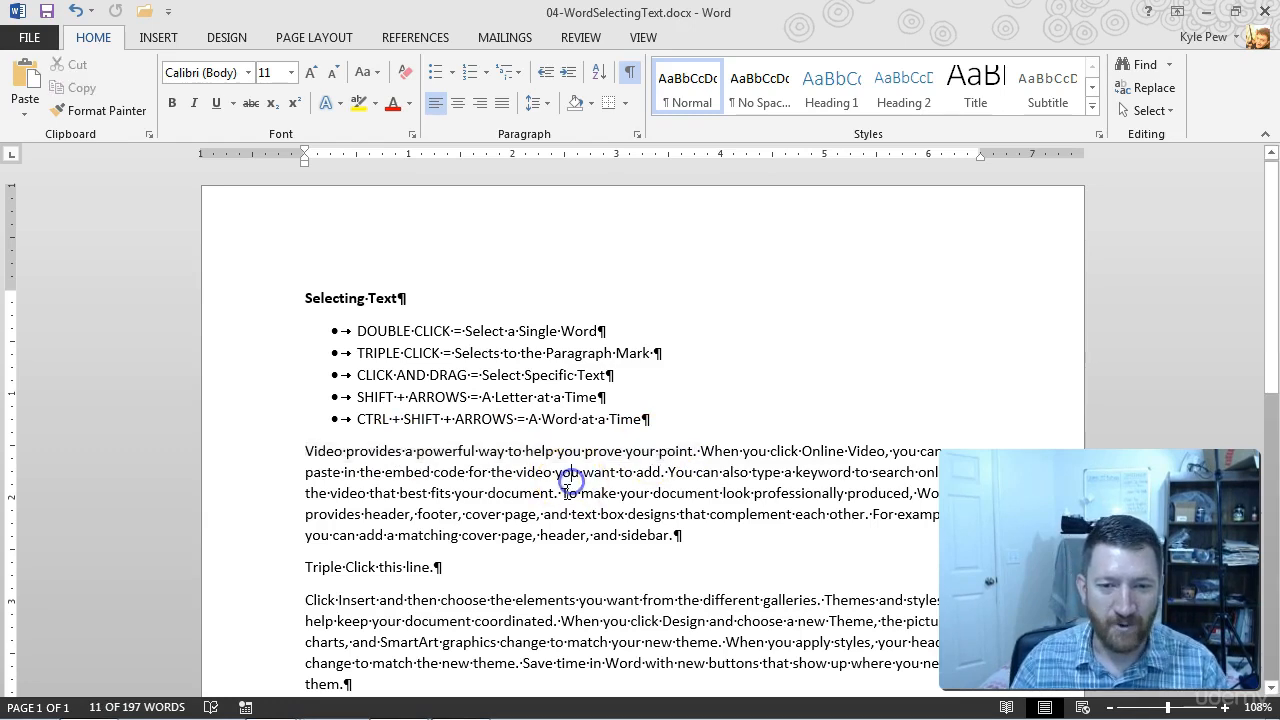
pyautogui.click(562, 493)
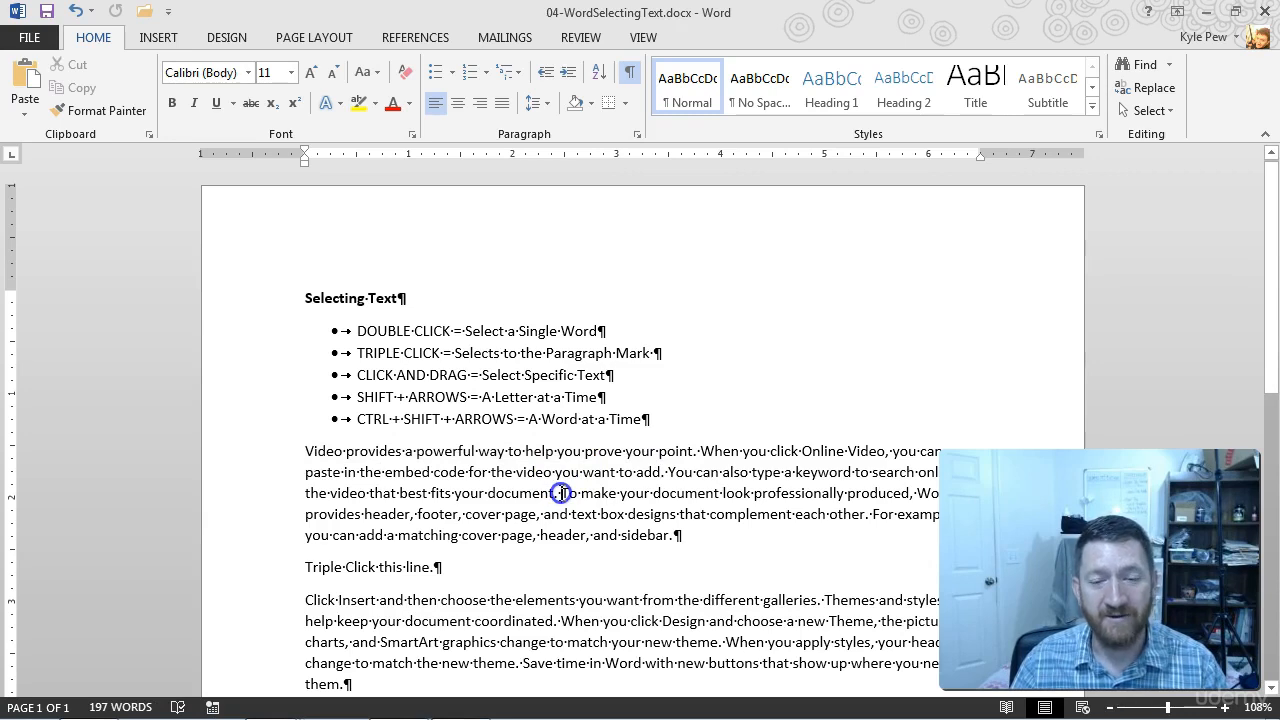
pyautogui.moveTo(562, 493); pyautogui.dragTo(865, 493)
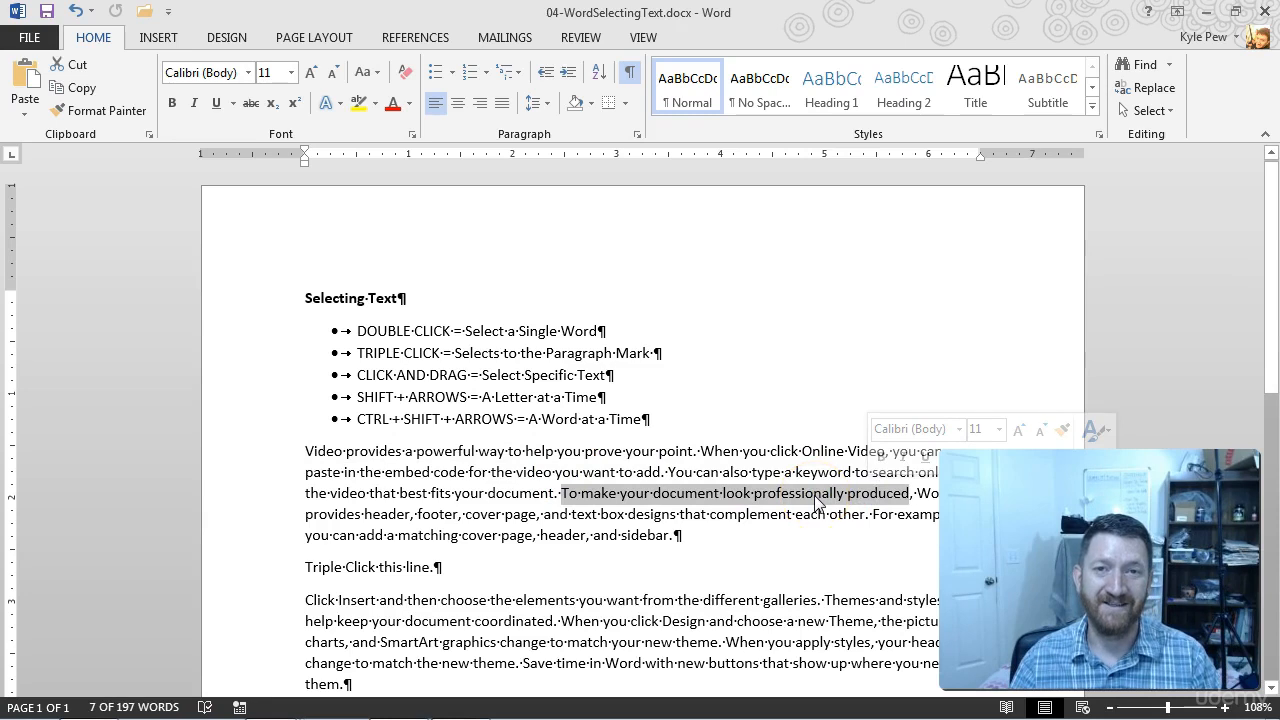
pyautogui.click(536, 493)
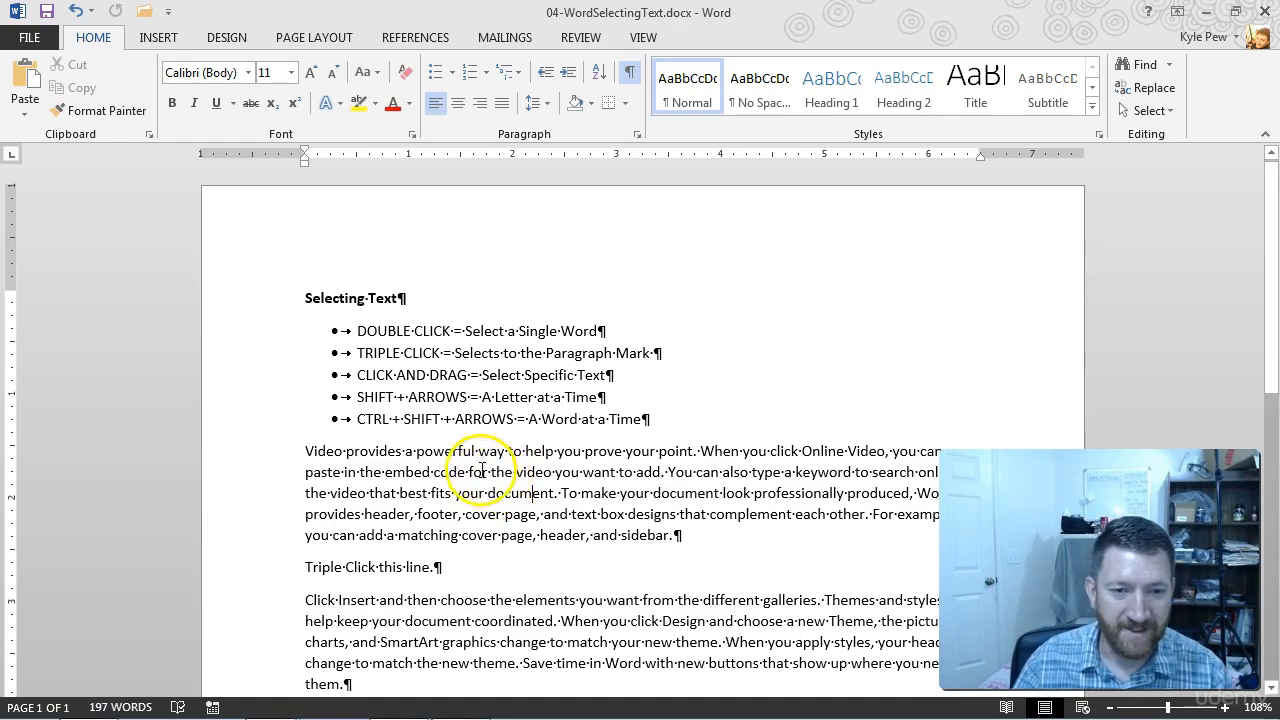
pyautogui.doubleClick(452, 452)
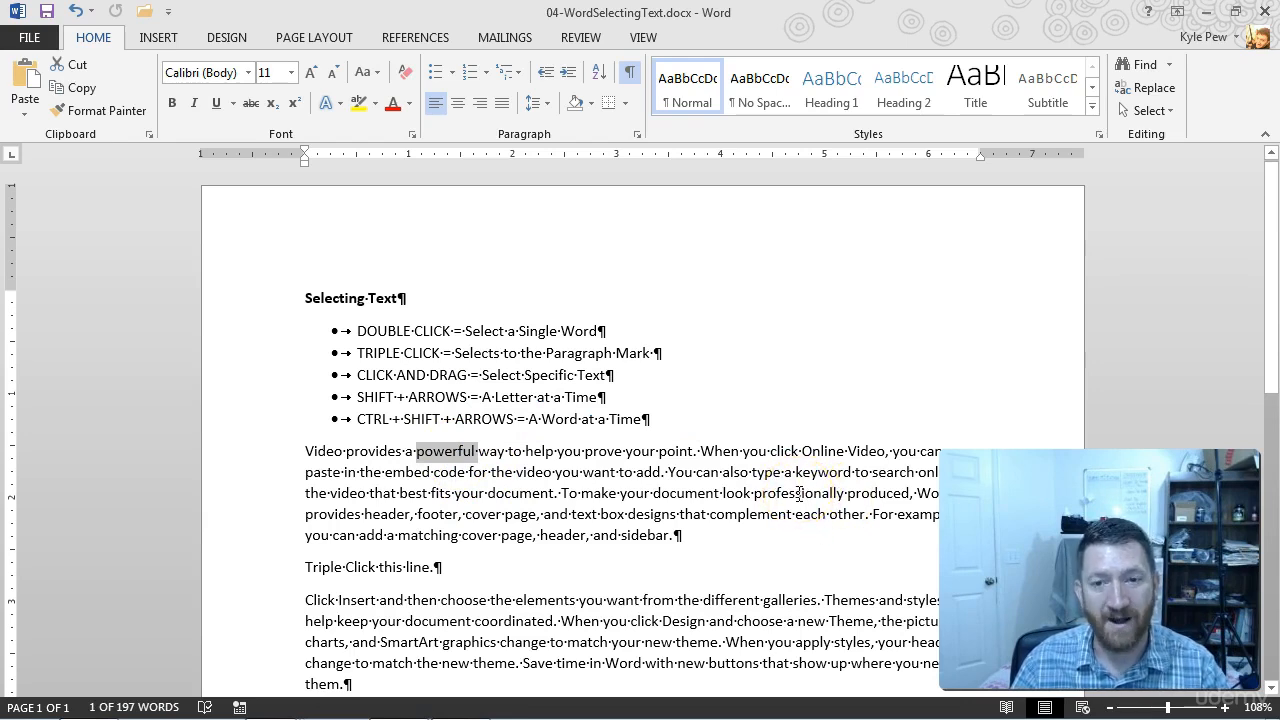
pyautogui.keyDown('ctrl'); pyautogui.doubleClick(798, 492); pyautogui.keyUp('ctrl')
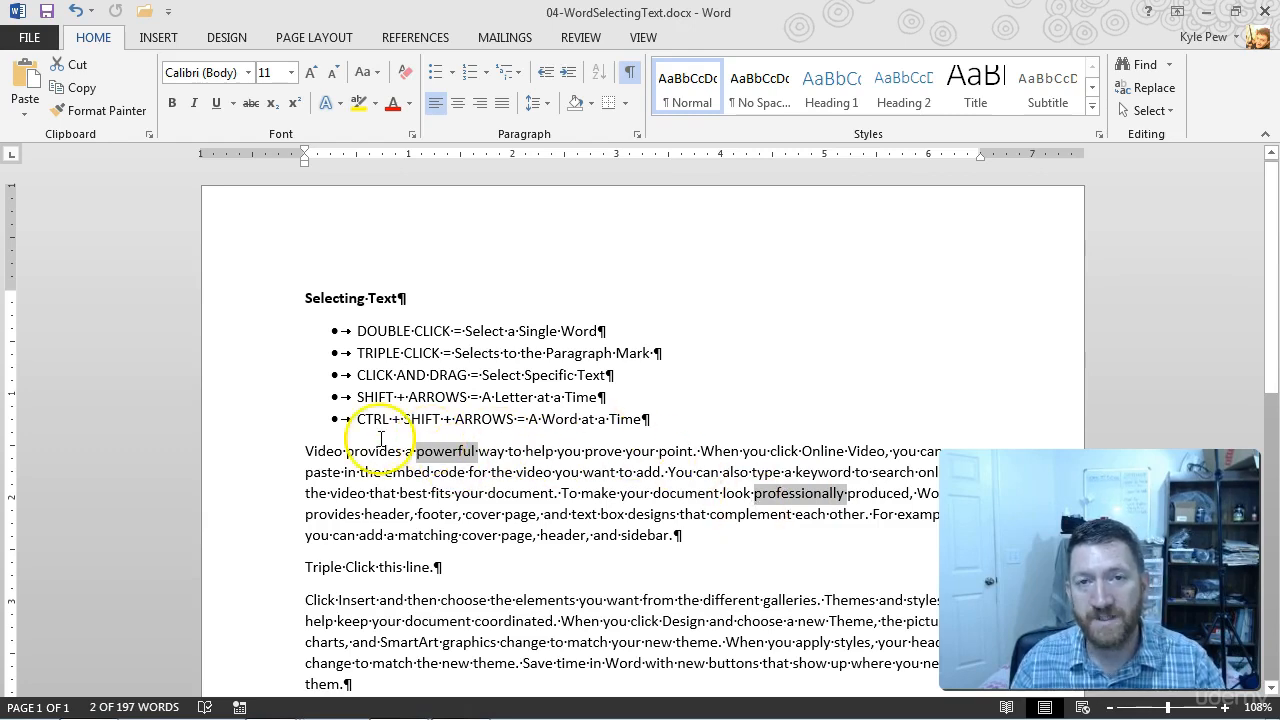
pyautogui.keyDown('ctrl'); pyautogui.doubleClick(531, 600); pyautogui.keyUp('ctrl')
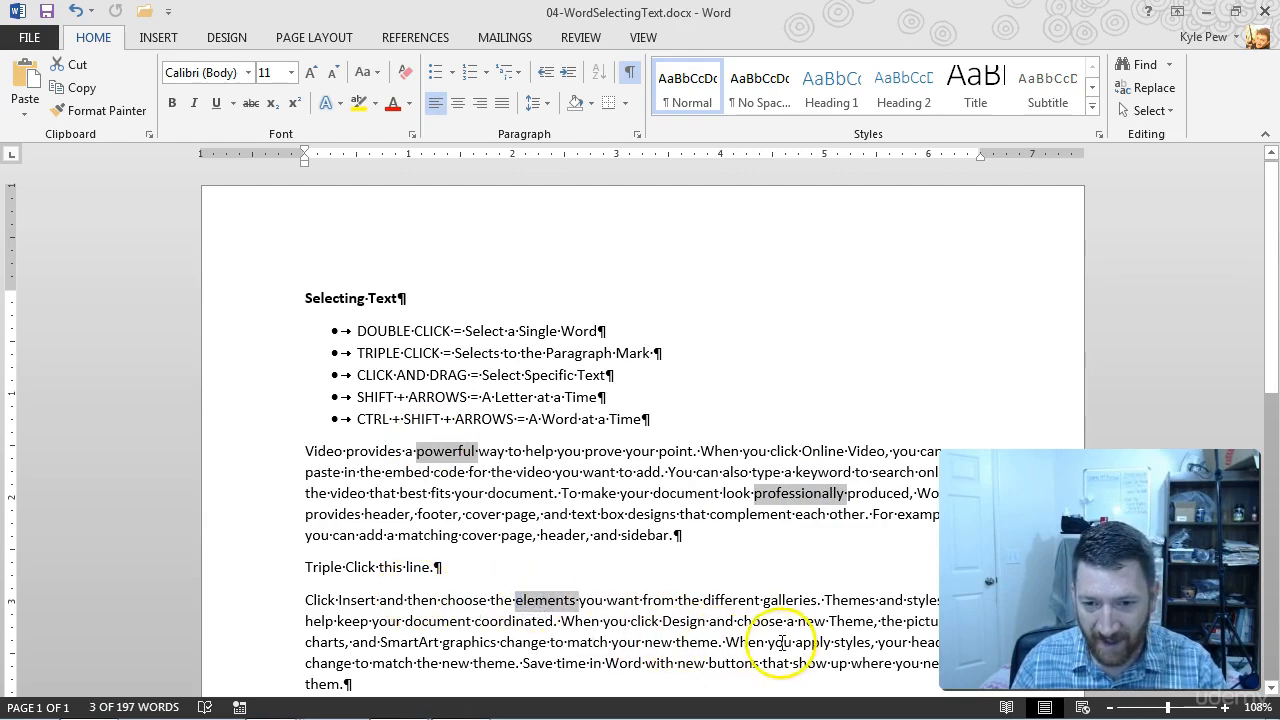
pyautogui.keyDown('ctrl'); pyautogui.doubleClick(852, 642); pyautogui.keyUp('ctrl')
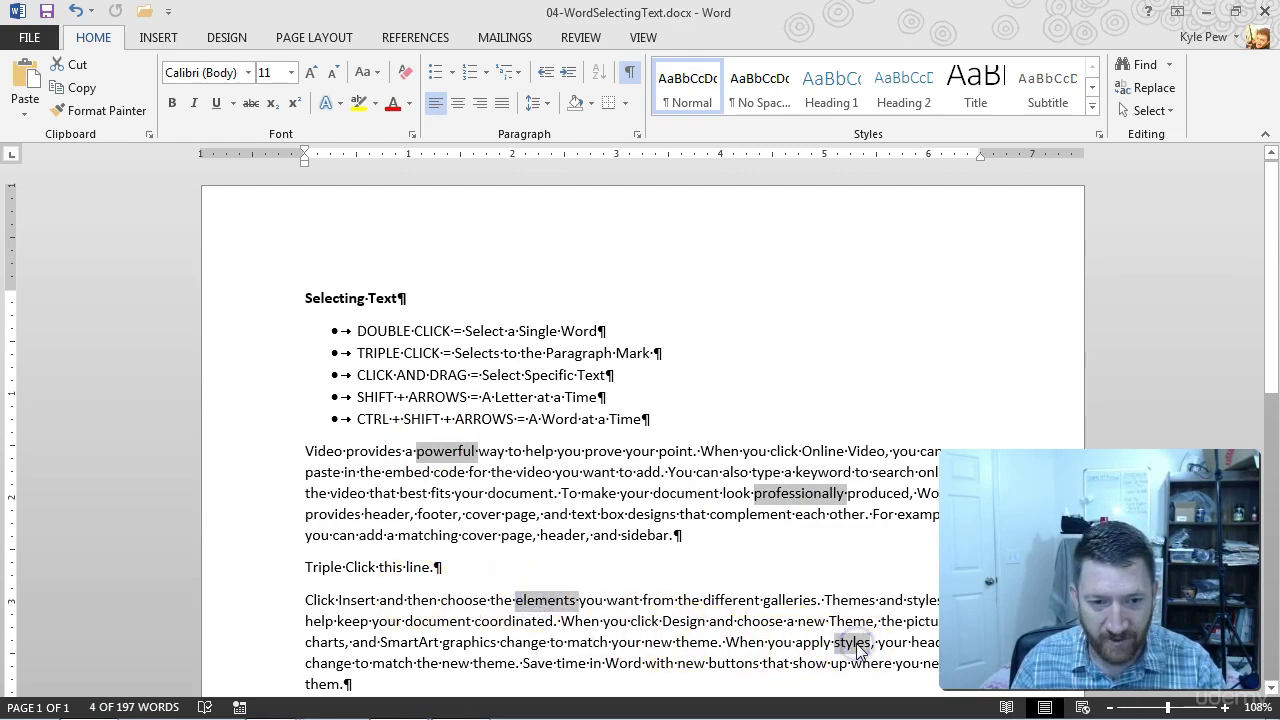
pyautogui.keyDown('ctrl'); pyautogui.doubleClick(490, 664); pyautogui.keyUp('ctrl')
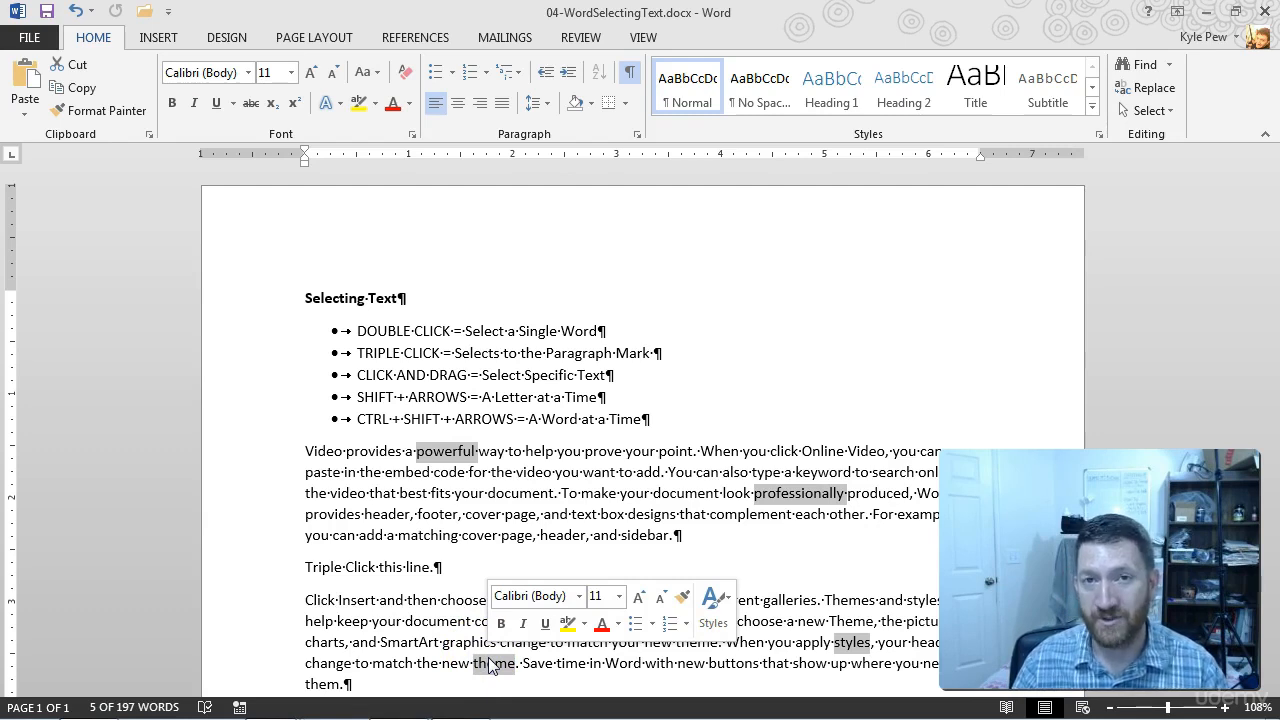
pyautogui.click(410, 493)
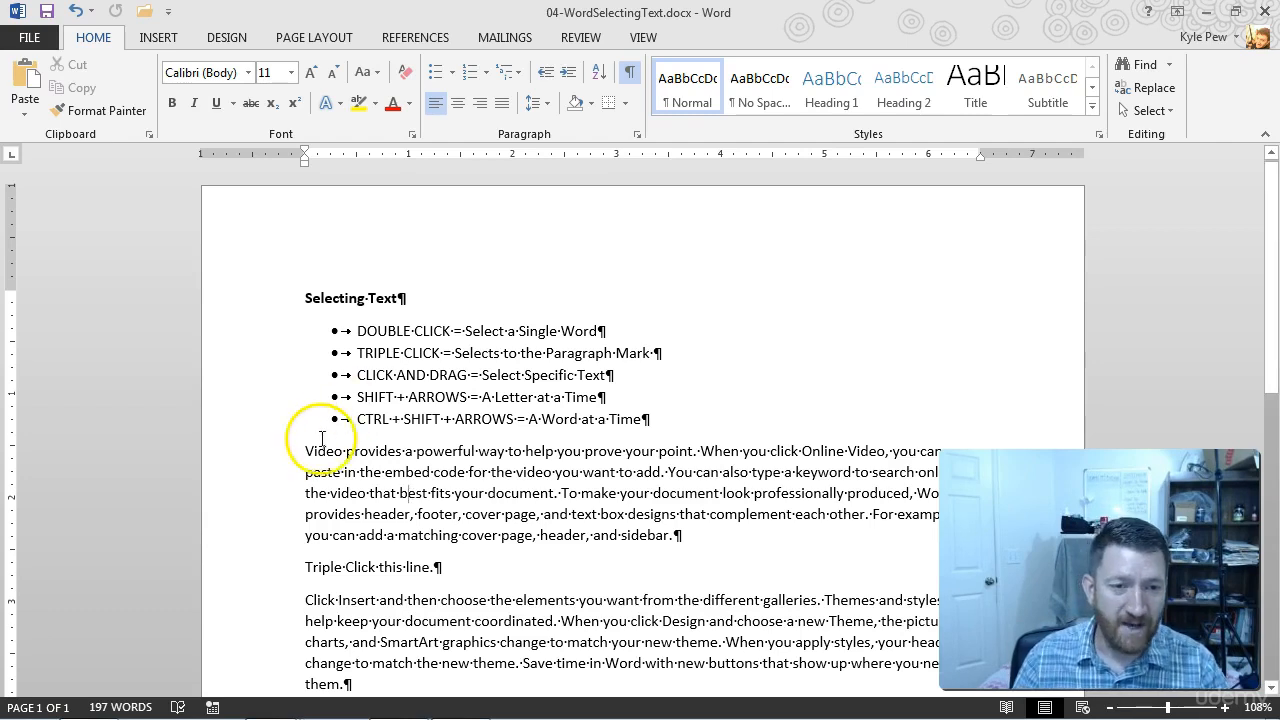
pyautogui.click(306, 451)
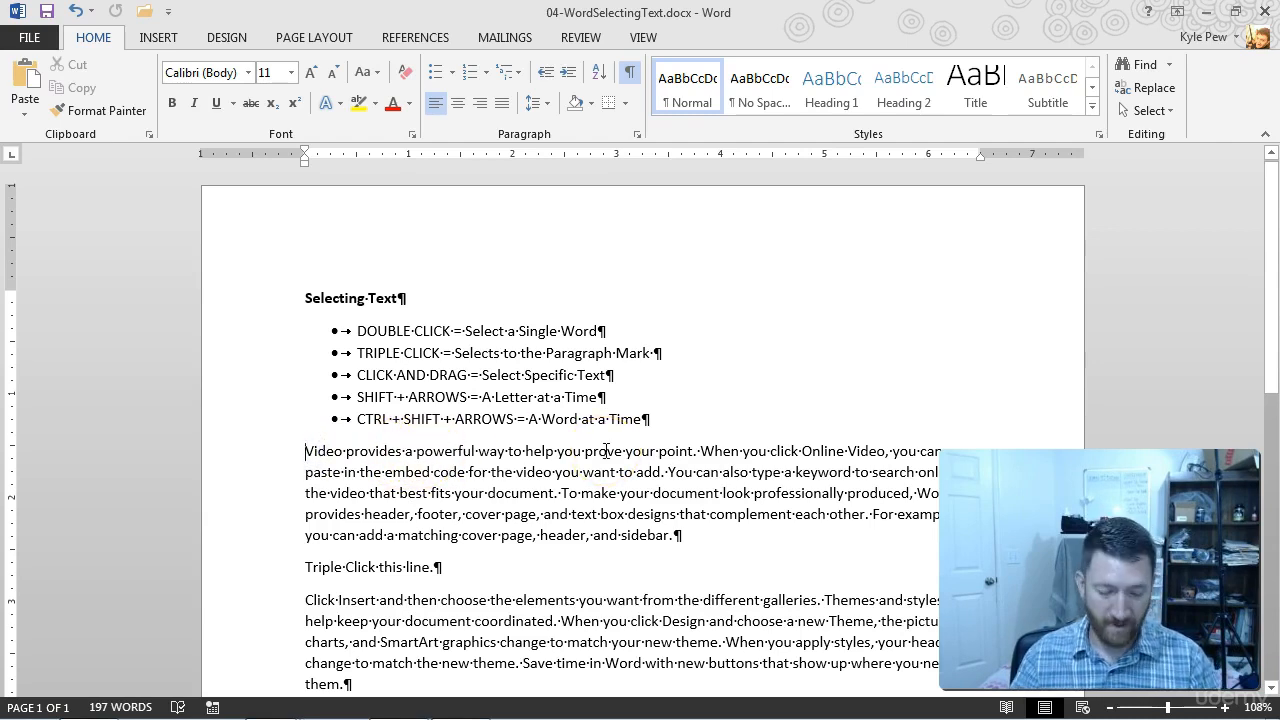
pyautogui.click(305, 451)
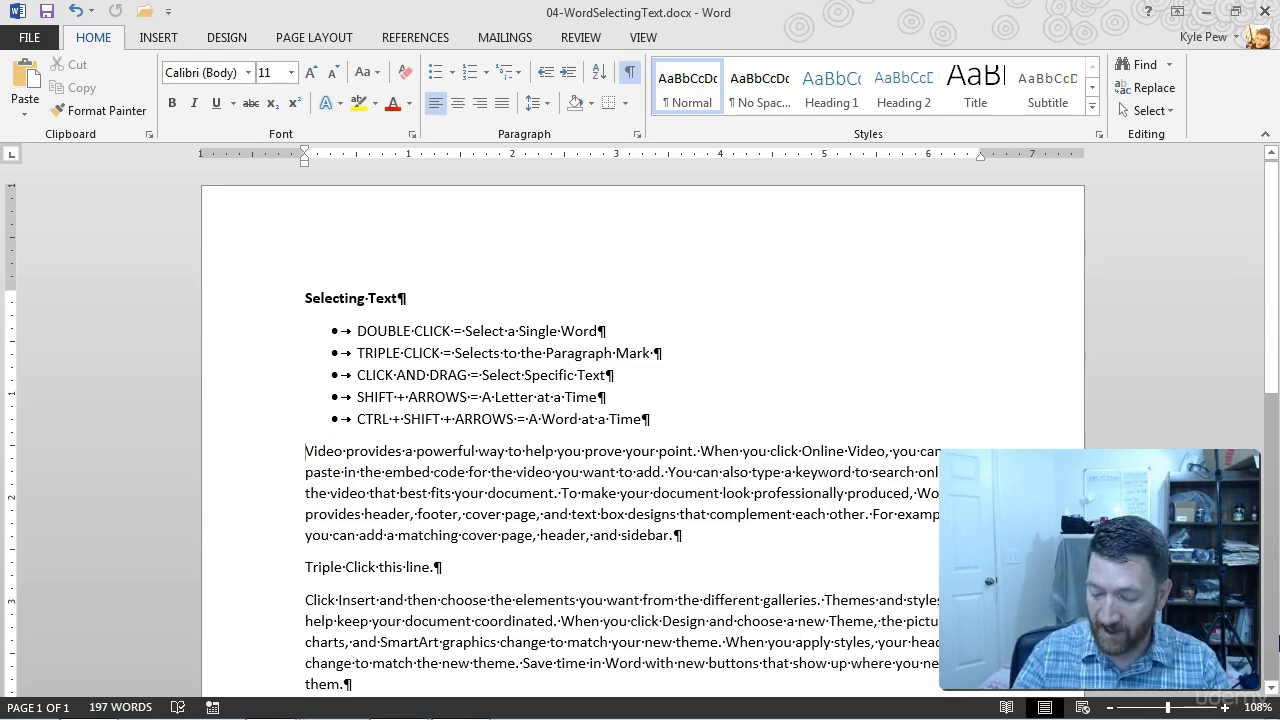
pyautogui.hotkey('shift', 'Right')
pyautogui.hotkey('shift', 'Right')
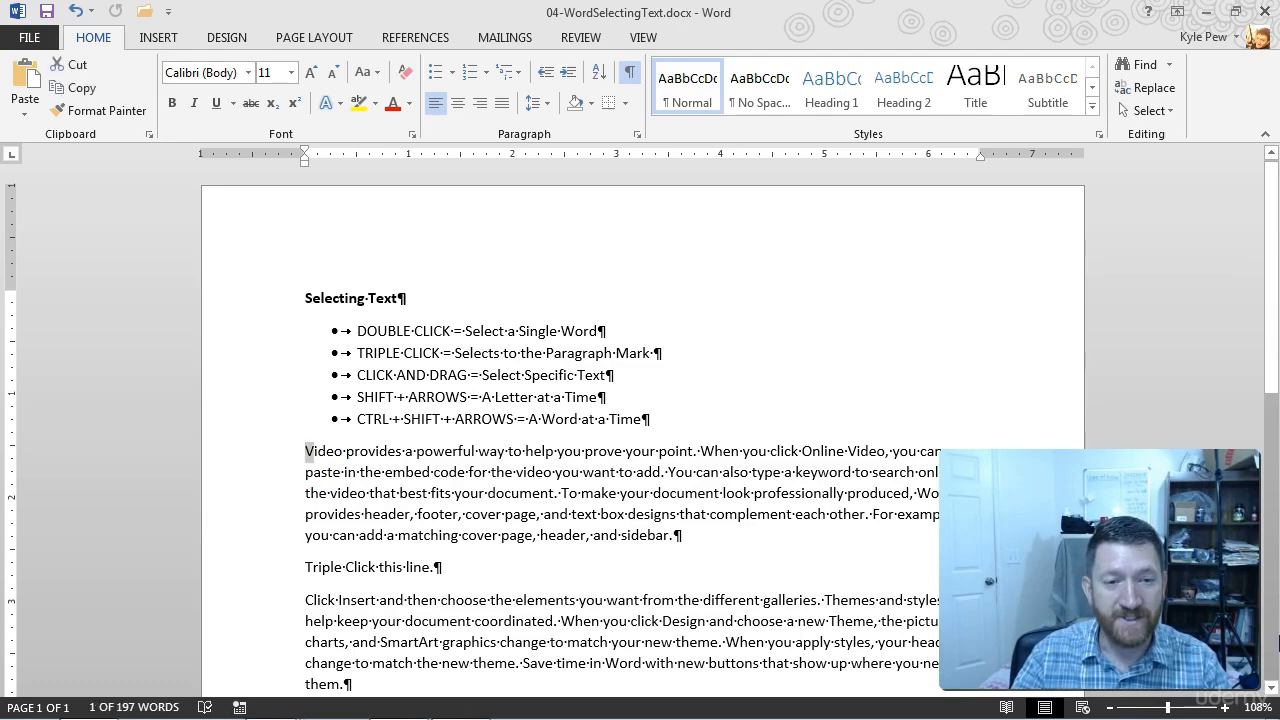
pyautogui.hotkey('shift', 'Right')
pyautogui.hotkey('shift', 'Right')
pyautogui.hotkey('shift', 'Right')
pyautogui.hotkey('shift', 'Right')
pyautogui.hotkey('shift', 'Right')
pyautogui.hotkey('shift', 'Right')
pyautogui.hotkey('shift', 'Right')
pyautogui.hotkey('shift', 'Right')
pyautogui.hotkey('shift', 'Right')
pyautogui.hotkey('shift', 'Right')
pyautogui.hotkey('shift', 'Right')
pyautogui.hotkey('shift', 'Right')
pyautogui.hotkey('shift', 'Right')
pyautogui.hotkey('shift', 'Right')
pyautogui.hotkey('shift', 'Right')
pyautogui.hotkey('shift', 'Right')
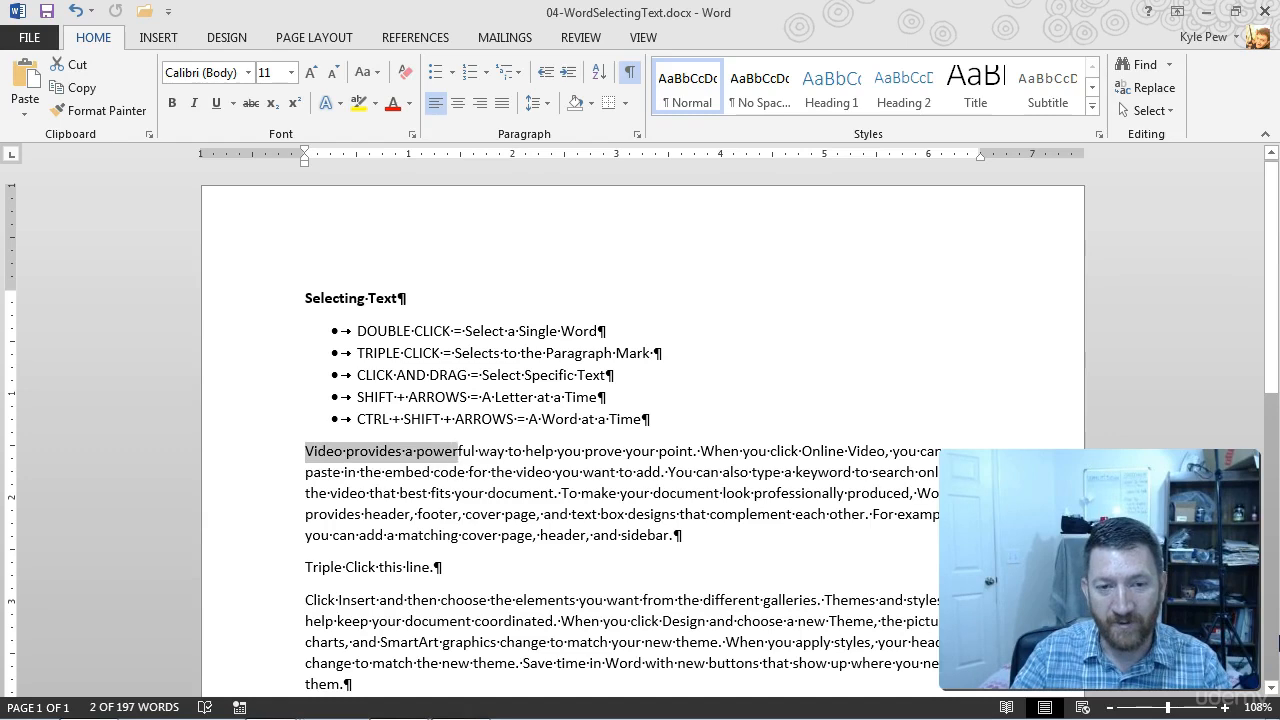
pyautogui.hotkey('shift', 'Right')
pyautogui.hotkey('shift', 'Right')
pyautogui.hotkey('shift', 'Right')
pyautogui.hotkey('shift', 'Right')
pyautogui.hotkey('shift', 'Right')
pyautogui.hotkey('shift', 'Right')
pyautogui.hotkey('shift', 'Right')
pyautogui.hotkey('shift', 'Right')
pyautogui.hotkey('shift', 'Right')
pyautogui.hotkey('shift', 'Right')
pyautogui.hotkey('shift', 'Right')
pyautogui.hotkey('shift', 'Left')
pyautogui.hotkey('shift', 'Left')
pyautogui.hotkey('shift', 'Left')
pyautogui.hotkey('shift', 'Left')
pyautogui.hotkey('shift', 'Left')
pyautogui.hotkey('shift', 'Left')
pyautogui.hotkey('shift', 'Left')
pyautogui.hotkey('shift', 'Left')
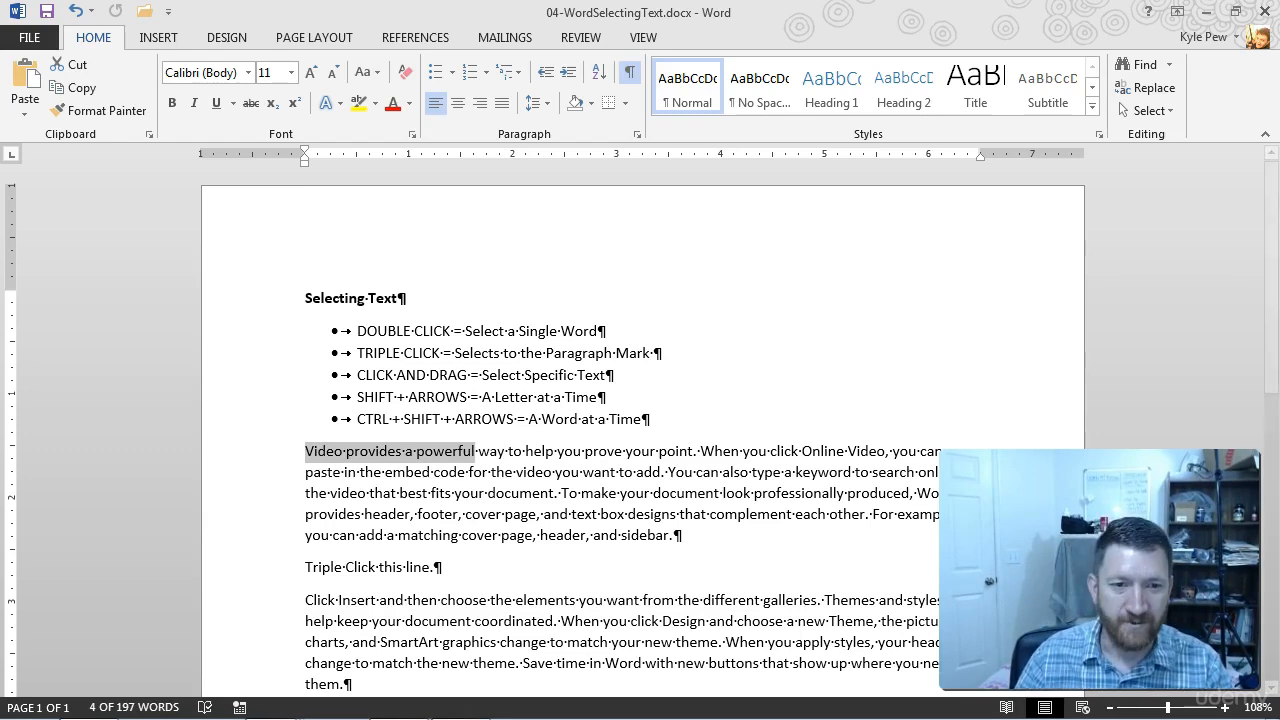
pyautogui.click(305, 451)
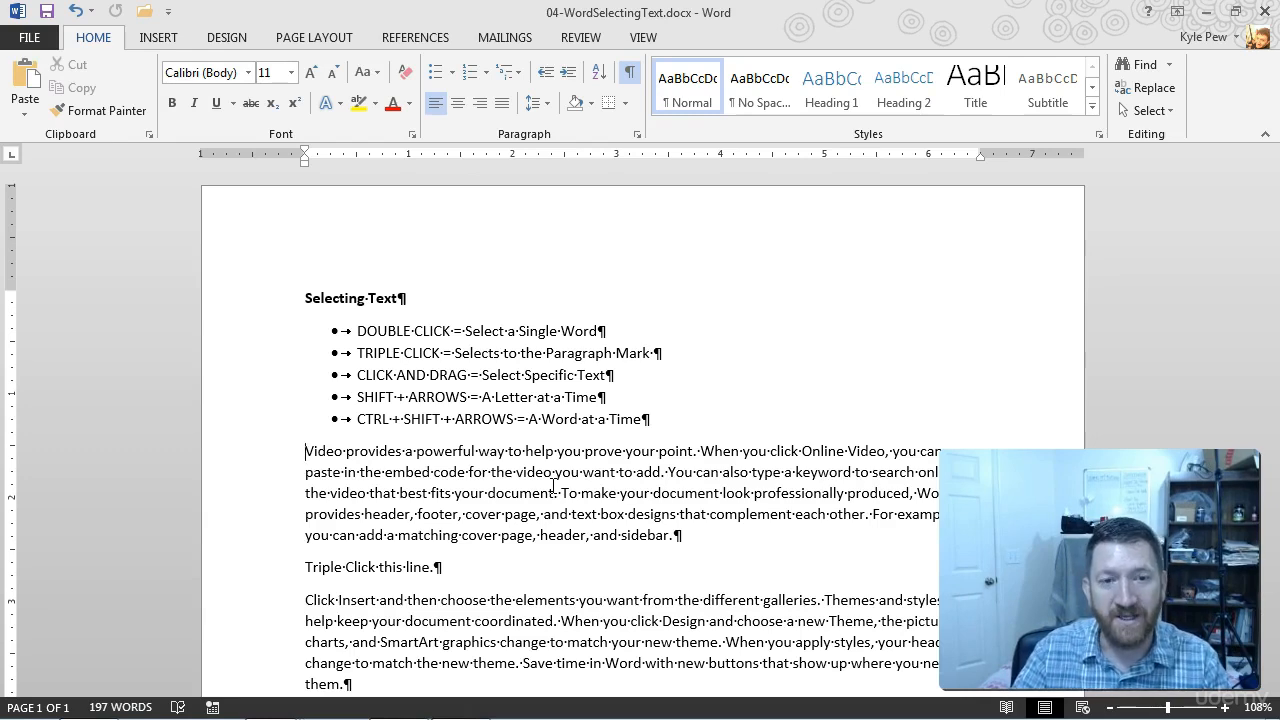
pyautogui.hotkey('ctrl', 'shift', 'Right')
pyautogui.hotkey('ctrl', 'shift', 'Right')
pyautogui.hotkey('ctrl', 'shift', 'Right')
pyautogui.hotkey('ctrl', 'shift', 'Right')
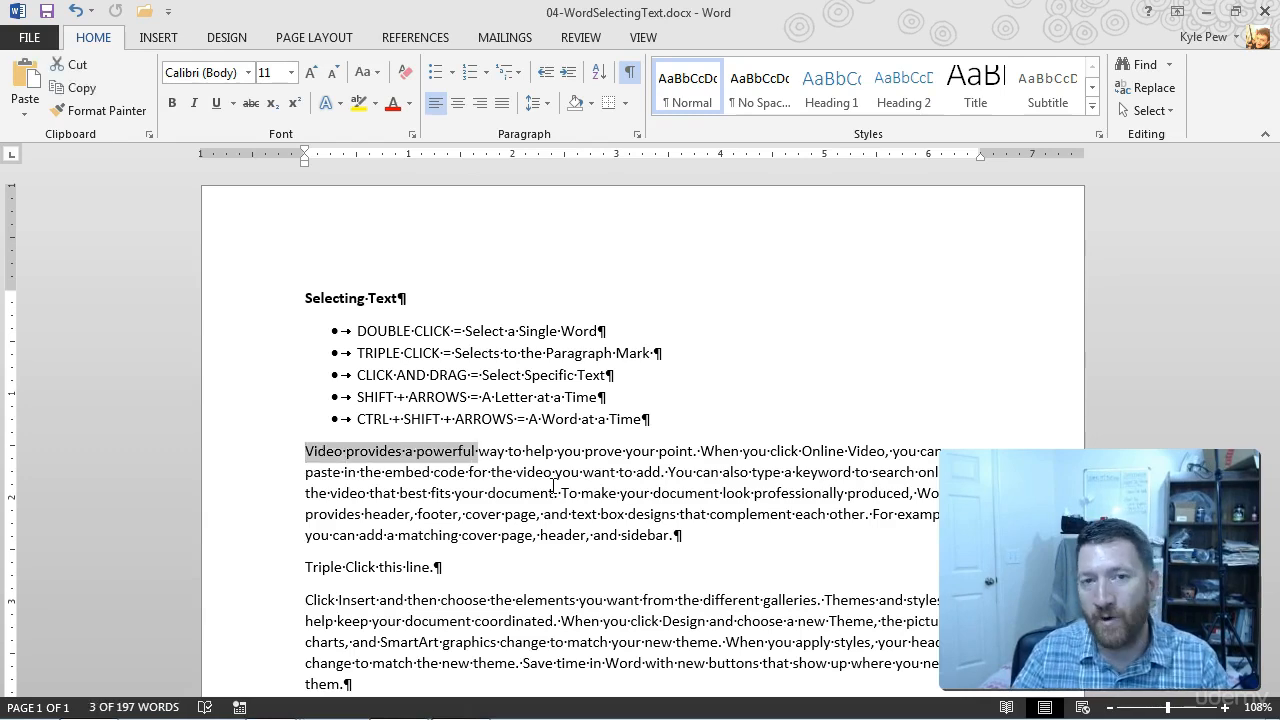
pyautogui.hotkey('ctrl', 'shift', 'Right')
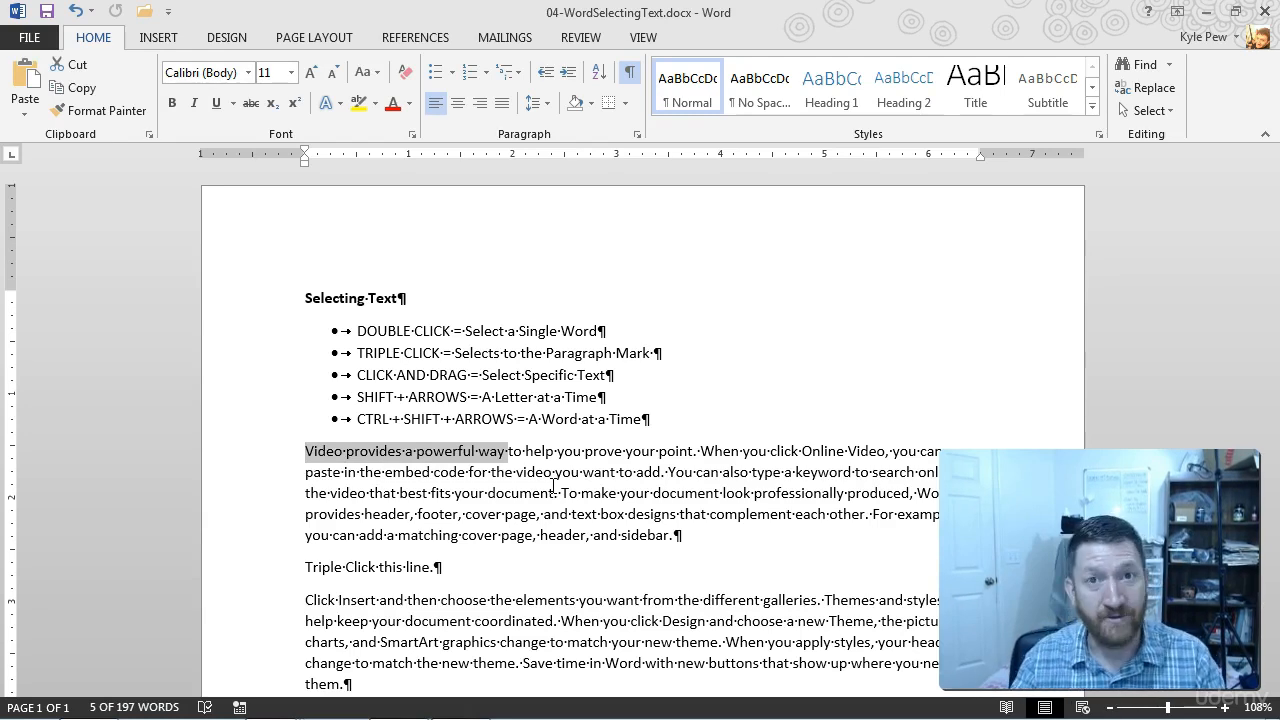
pyautogui.hotkey('ctrl', 'shift', 'Right')
pyautogui.hotkey('ctrl', 'shift', 'Right')
pyautogui.hotkey('ctrl', 'shift', 'Right')
pyautogui.hotkey('ctrl', 'shift', 'Right')
pyautogui.hotkey('ctrl', 'shift', 'Right')
pyautogui.hotkey('ctrl', 'shift', 'Left')
pyautogui.hotkey('ctrl', 'shift', 'Left')
pyautogui.hotkey('ctrl', 'shift', 'Left')
pyautogui.hotkey('ctrl', 'shift', 'Left')
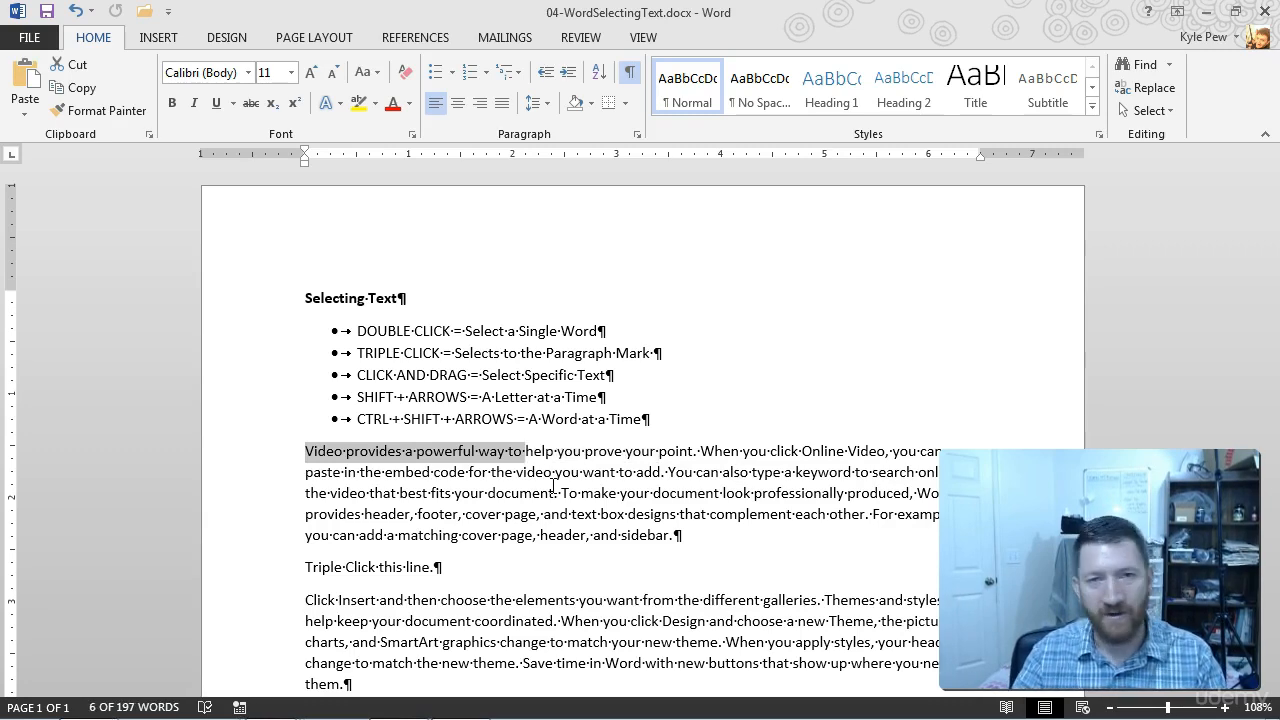
pyautogui.hotkey('ctrl', 'shift', 'Down')
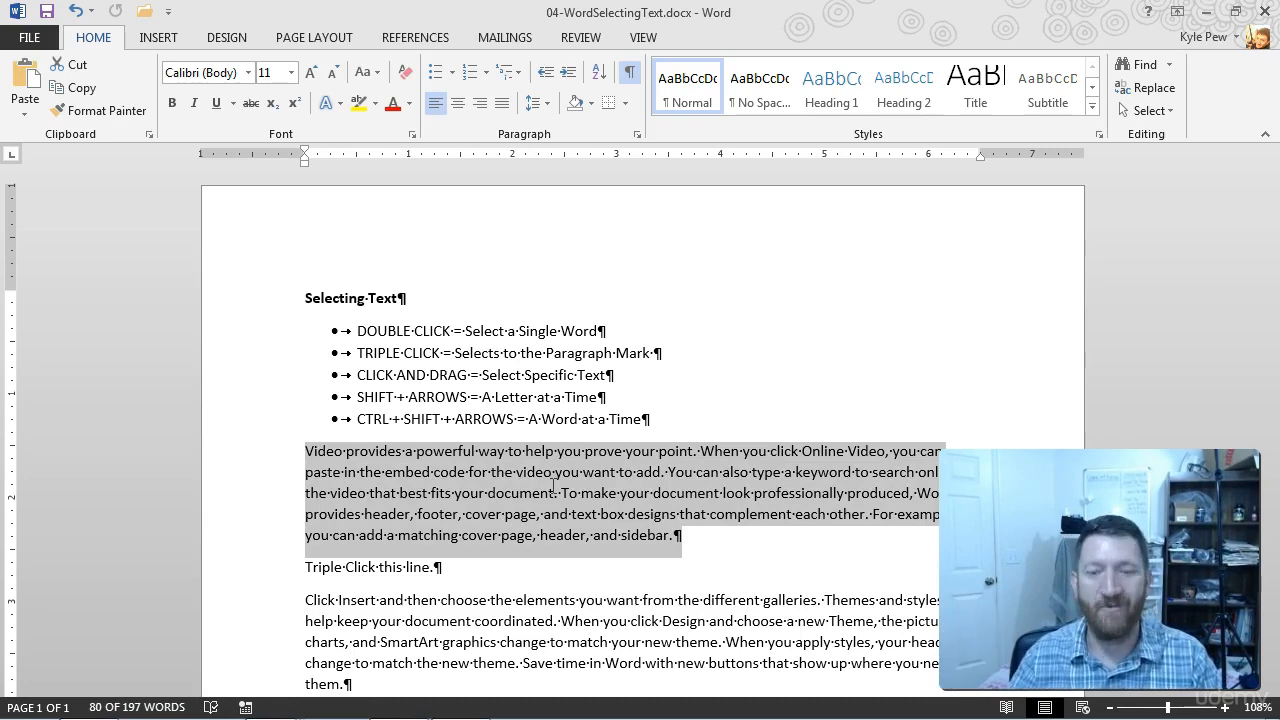
pyautogui.press('Left')
pyautogui.hotkey('ctrl', 'shift', 'Right')
pyautogui.hotkey('ctrl', 'shift', 'Right')
pyautogui.hotkey('ctrl', 'shift', 'Right')
pyautogui.hotkey('ctrl', 'shift', 'Right')
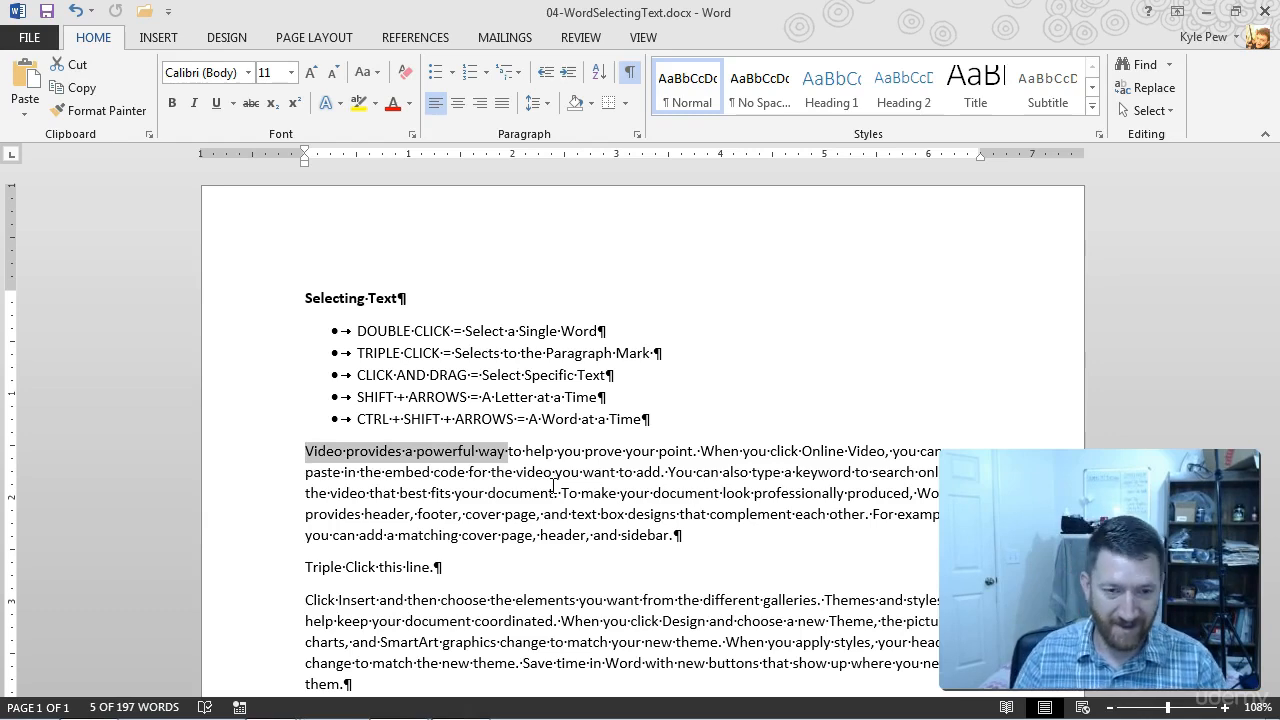
pyautogui.click(470, 455)
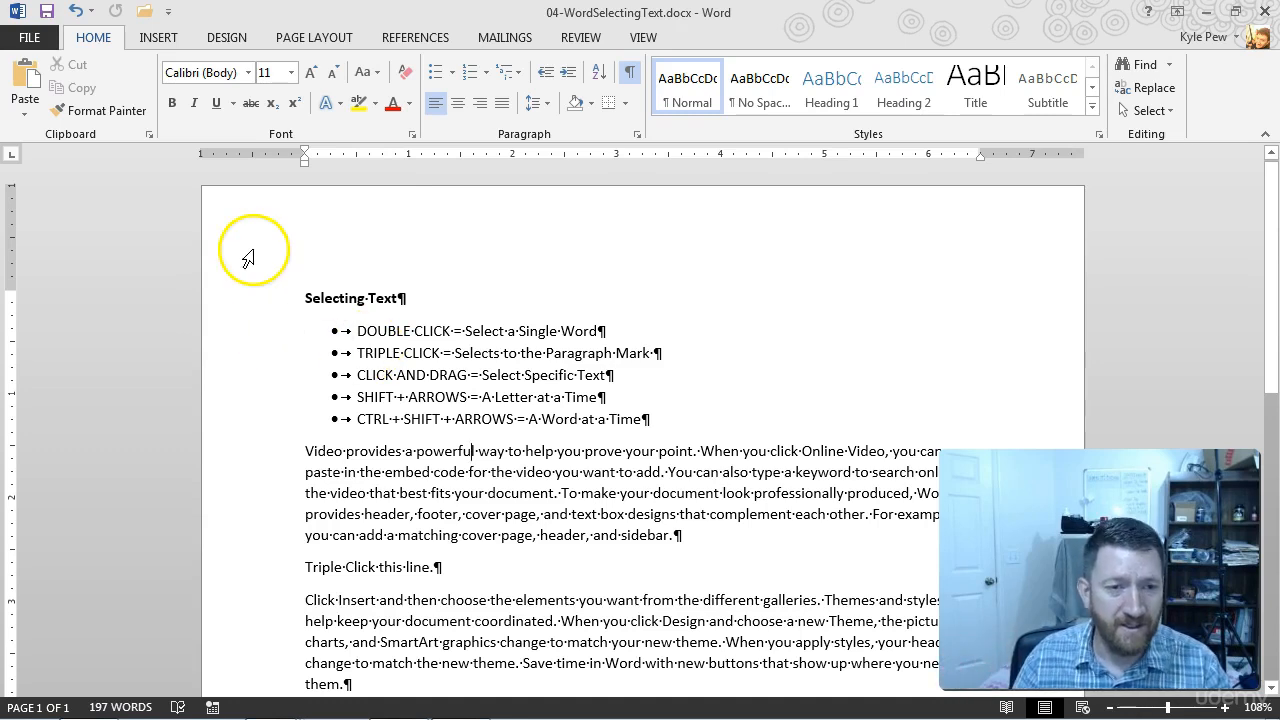
# Step: Select single lines one at a time via the left margin, from the DOUBLE CLICK bullet down to the coordinated line
pyautogui.click(245, 331)
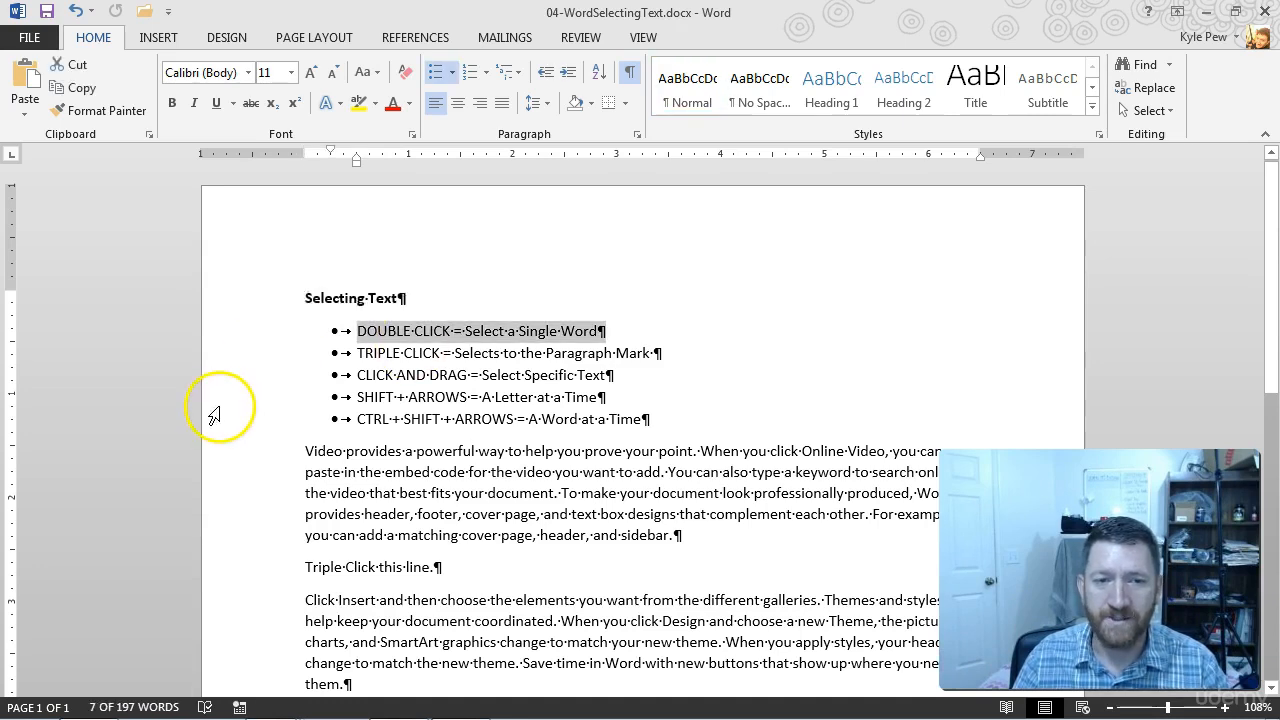
pyautogui.click(240, 397)
pyautogui.click(229, 487)
pyautogui.click(235, 535)
pyautogui.click(235, 567)
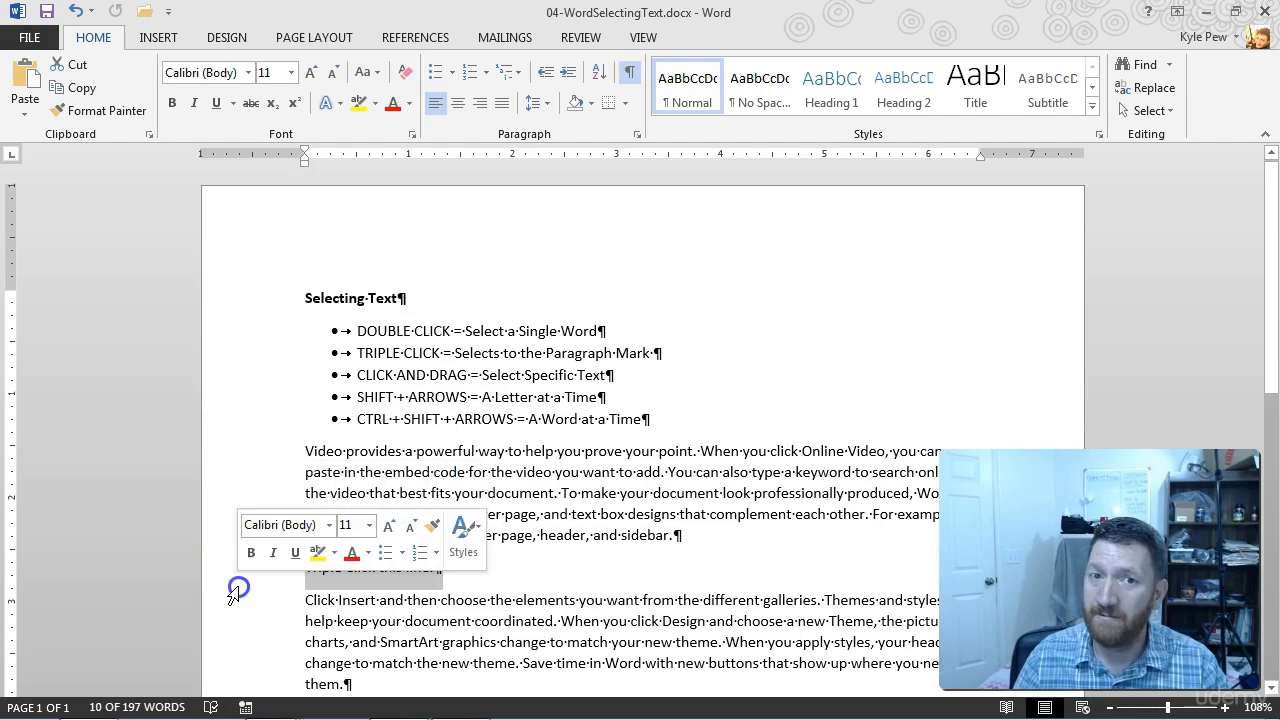
pyautogui.click(233, 621)
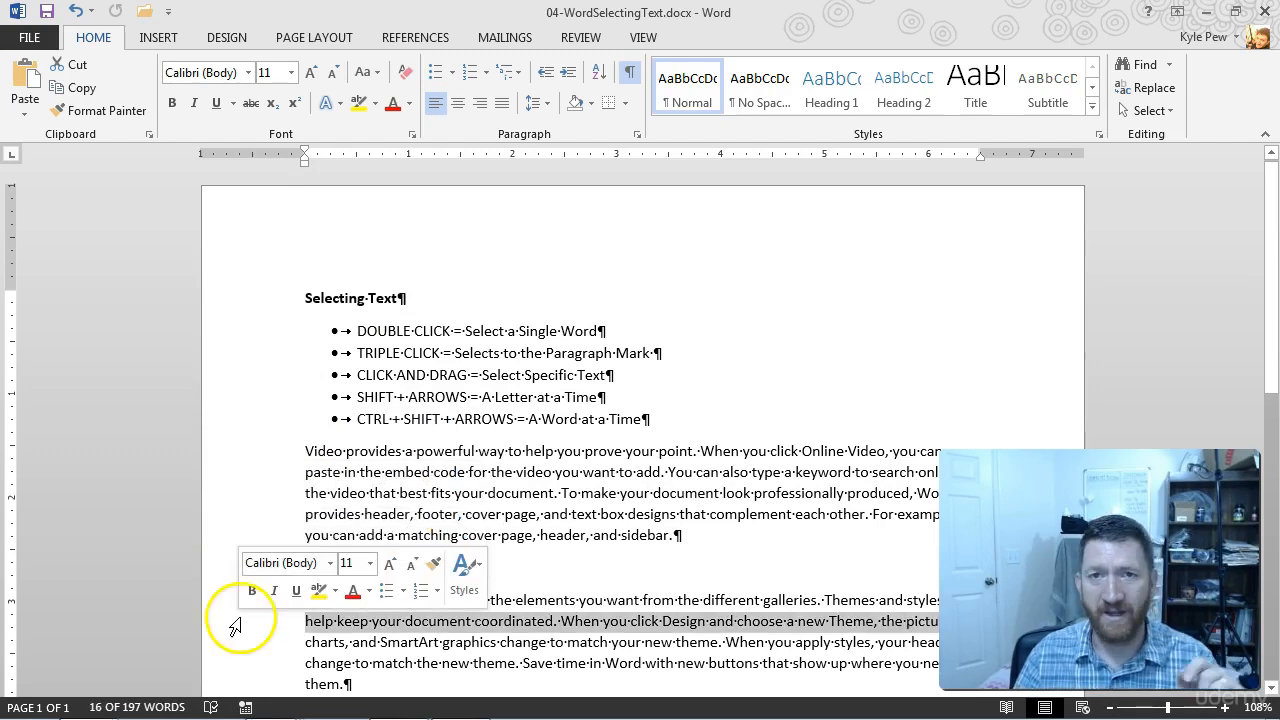
# Step: Select the embed-code line and extend the selection down to the paragraph's last line
pyautogui.click(251, 472)
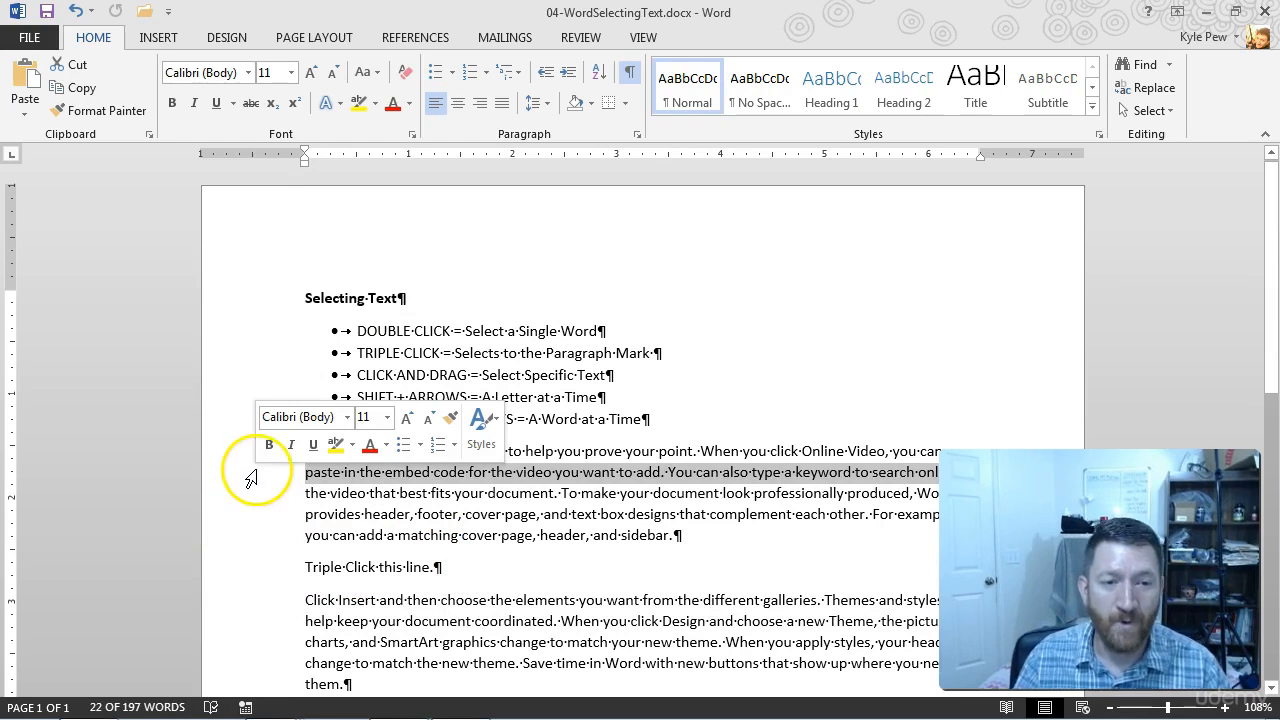
pyautogui.keyDown('shift'); pyautogui.click(256, 498); pyautogui.keyUp('shift')
pyautogui.moveTo(256, 498); pyautogui.dragTo(261, 537)
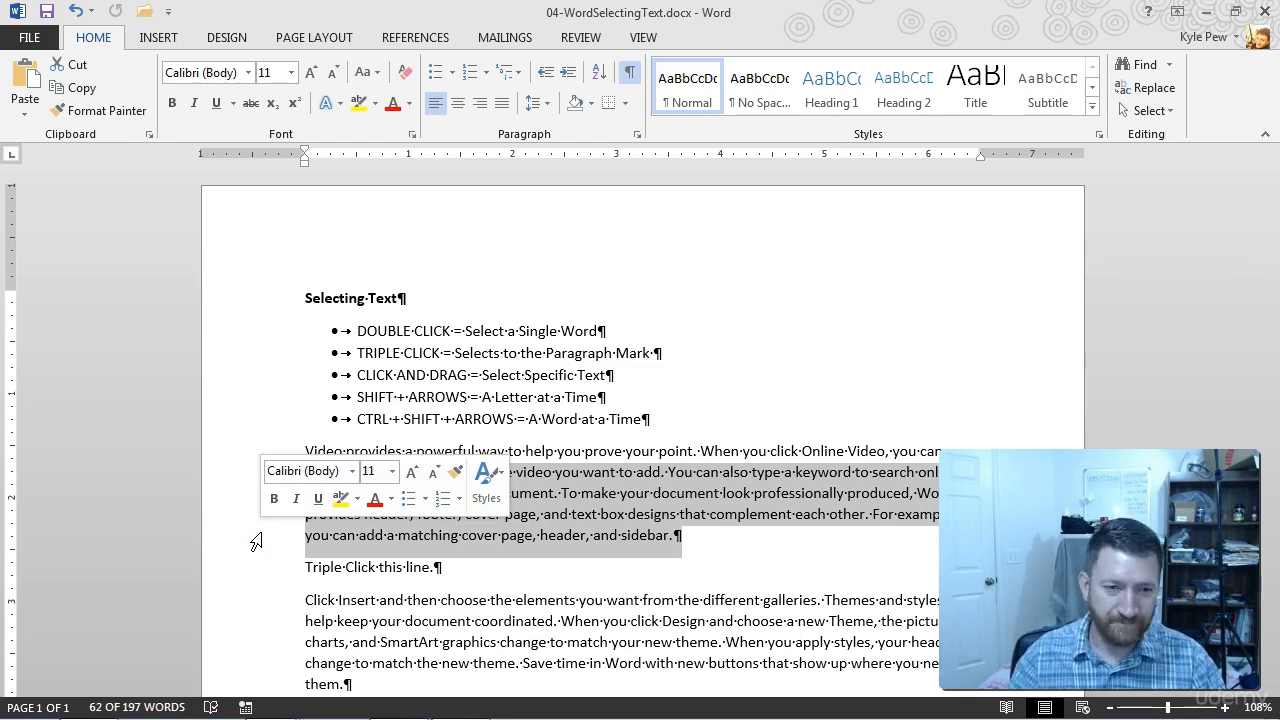
# Step: Select the Video paragraph's first line, then Ctrl-add 'Triple Click this line.' and further Video lines
pyautogui.click(251, 537)
pyautogui.click(228, 452)
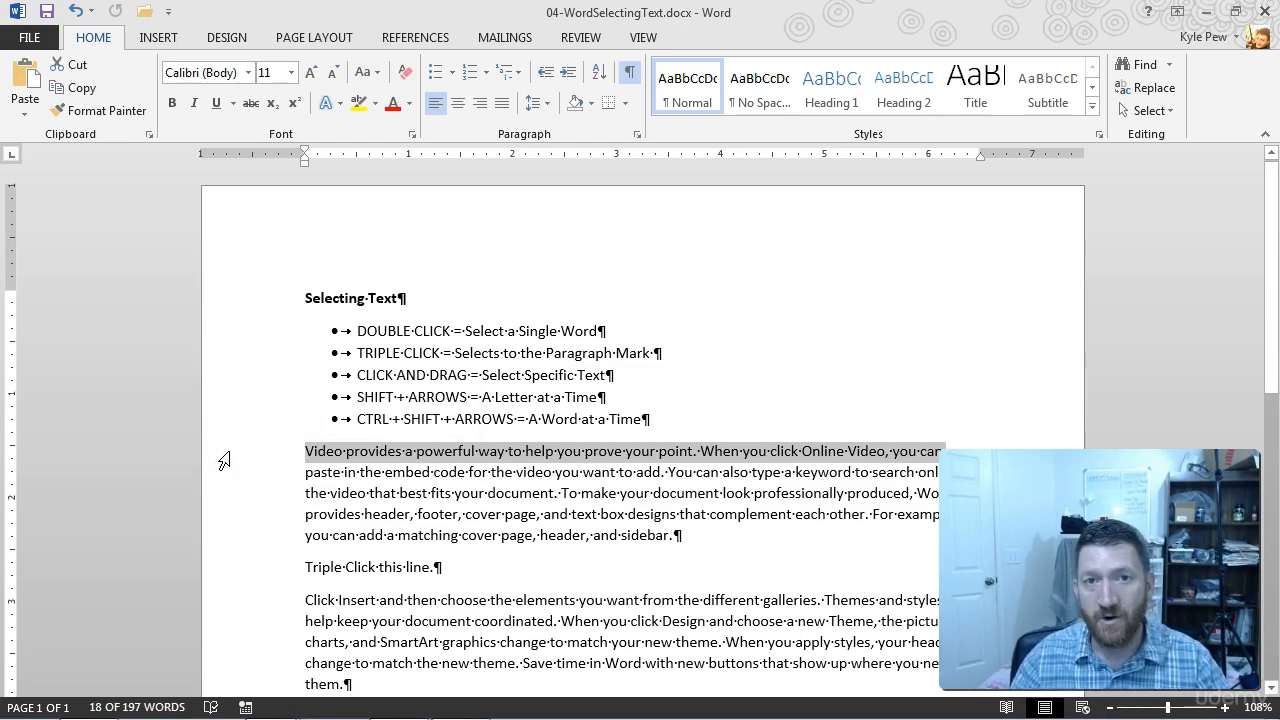
pyautogui.keyDown('ctrl'); pyautogui.click(233, 568); pyautogui.keyUp('ctrl')
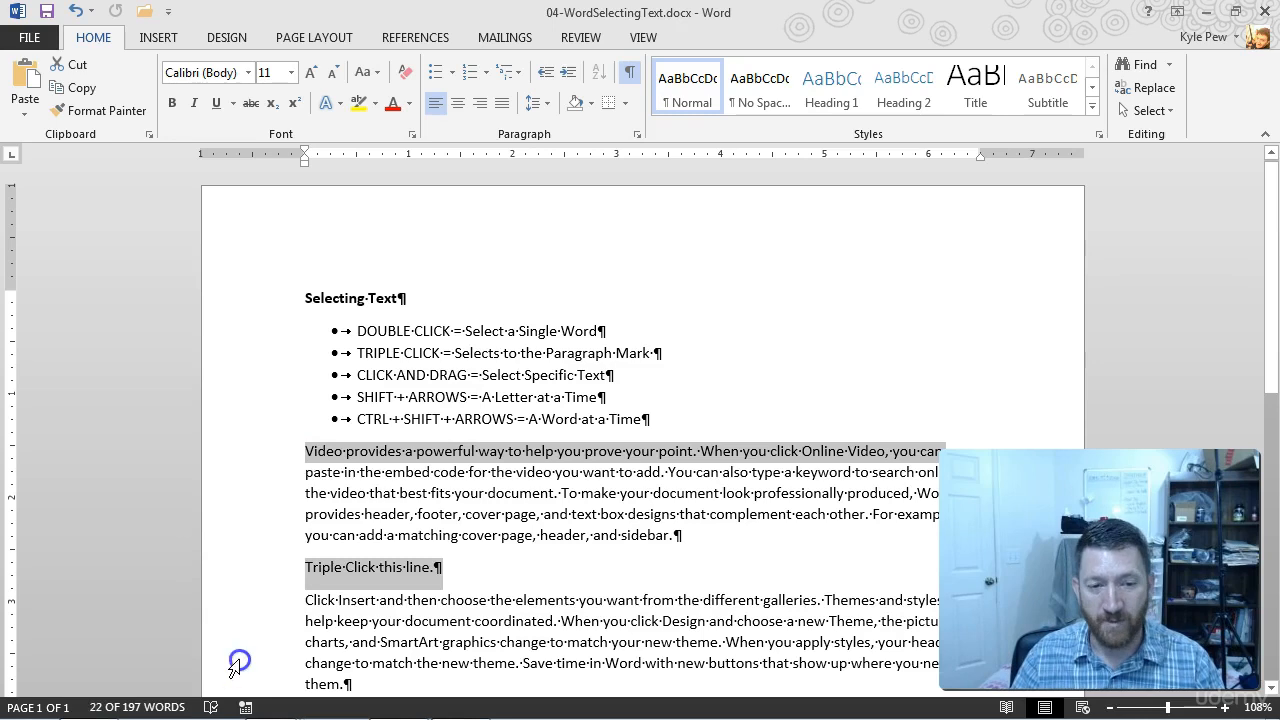
pyautogui.keyDown('ctrl'); pyautogui.doubleClick(260, 497); pyautogui.keyUp('ctrl')
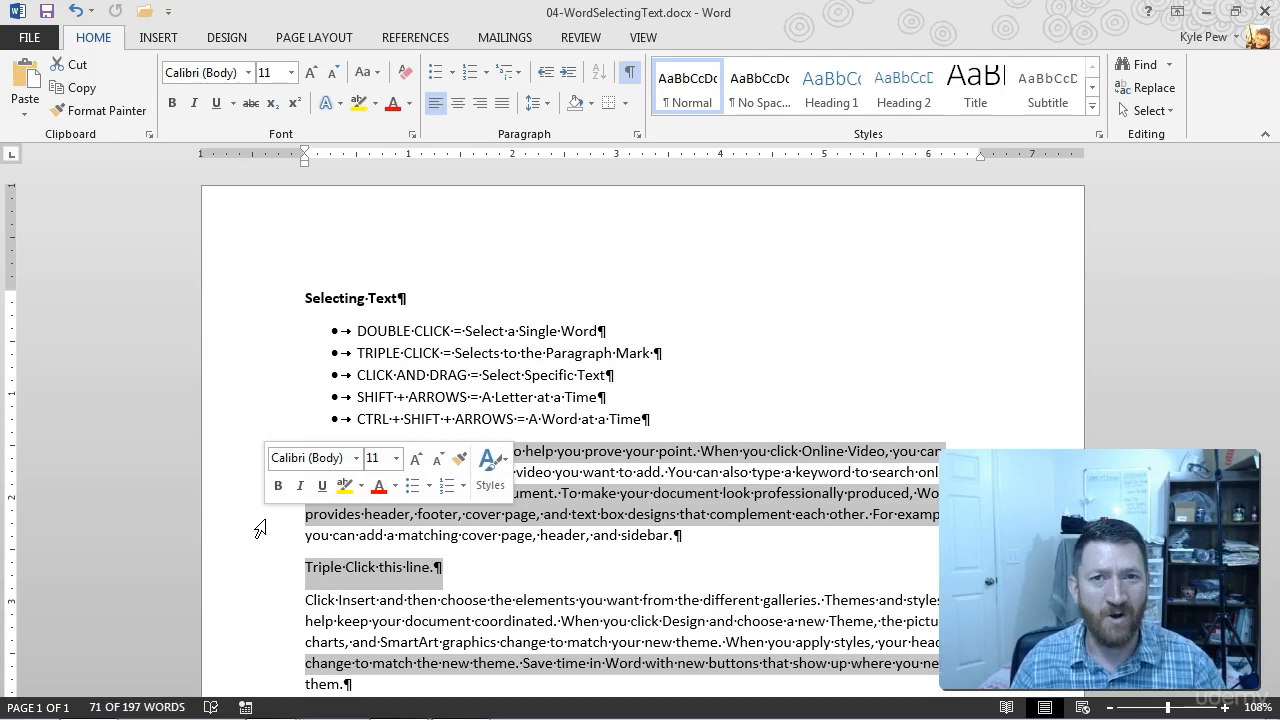
pyautogui.scroll(-5, 222, 294)
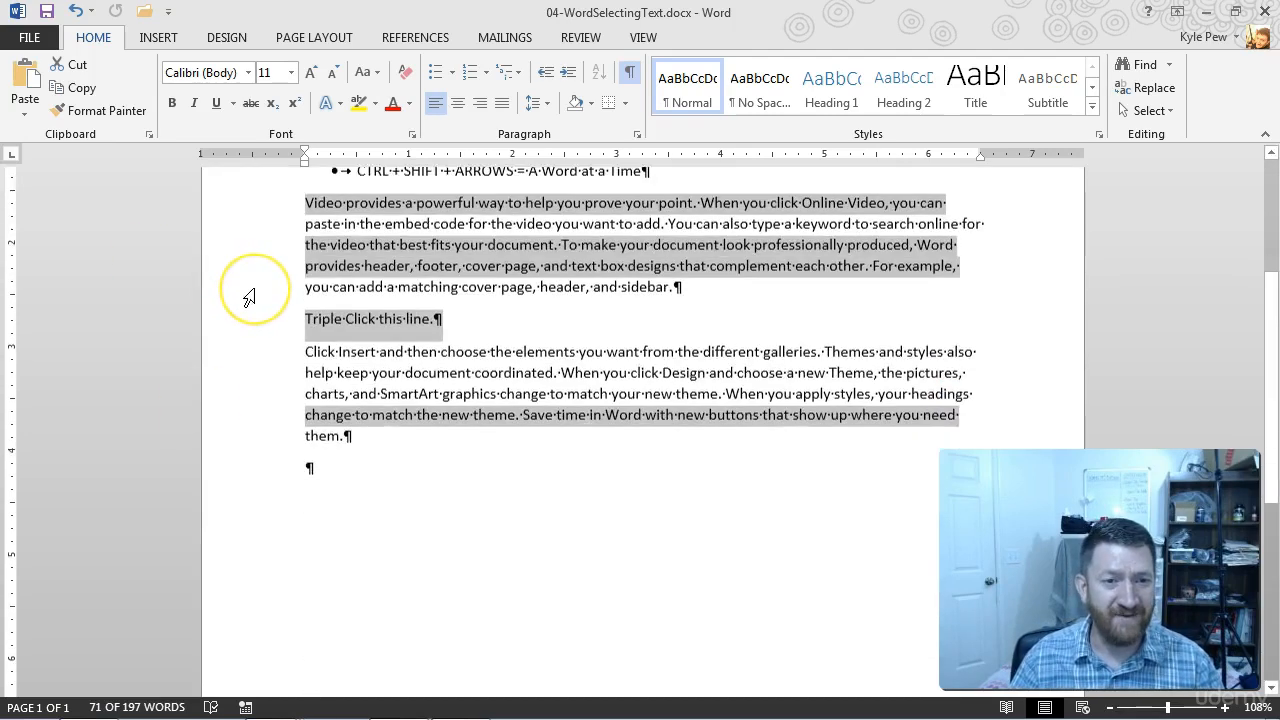
pyautogui.scroll(-5, 248, 297)
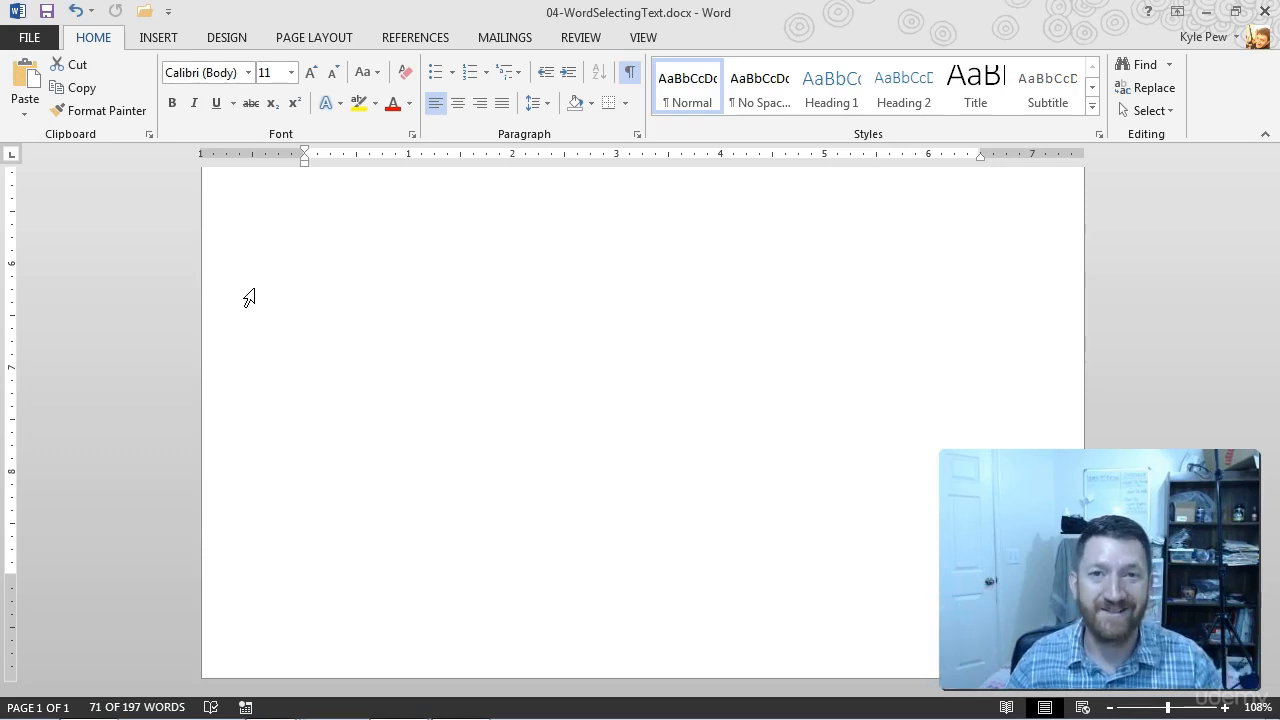
pyautogui.scroll(5, 312, 277)
pyautogui.scroll(5, 312, 277)
pyautogui.scroll(2, 312, 277)
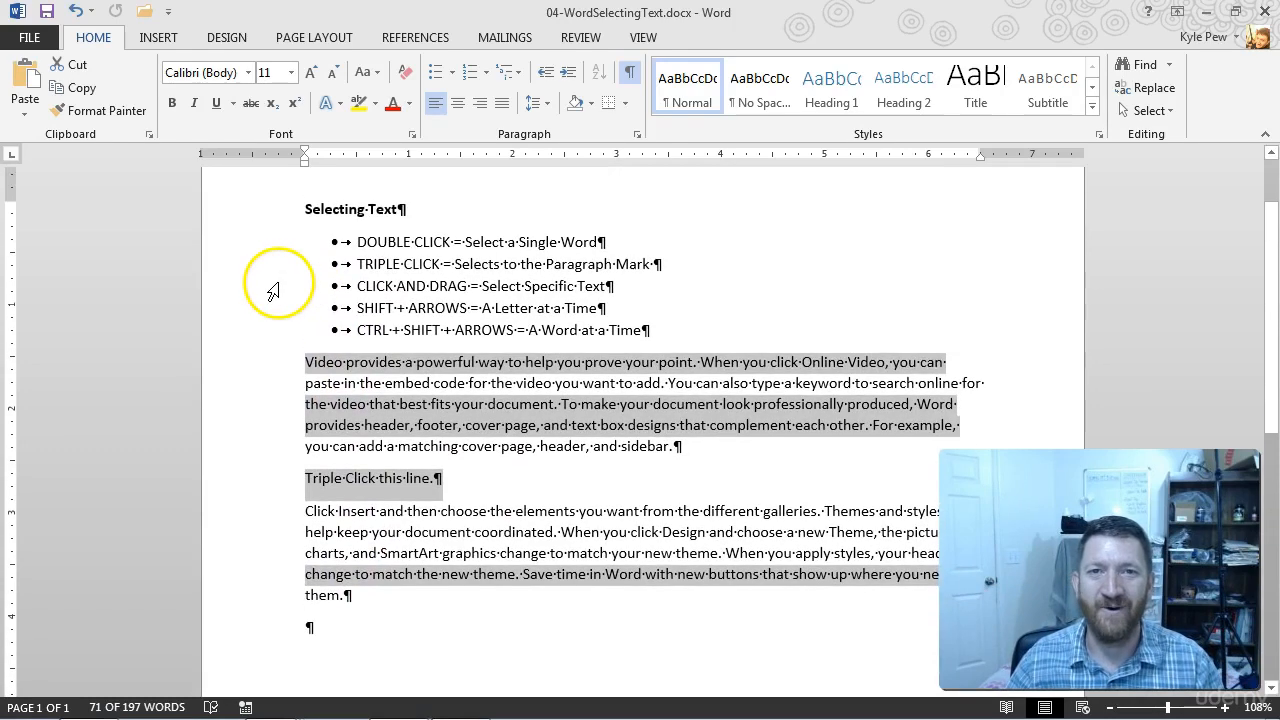